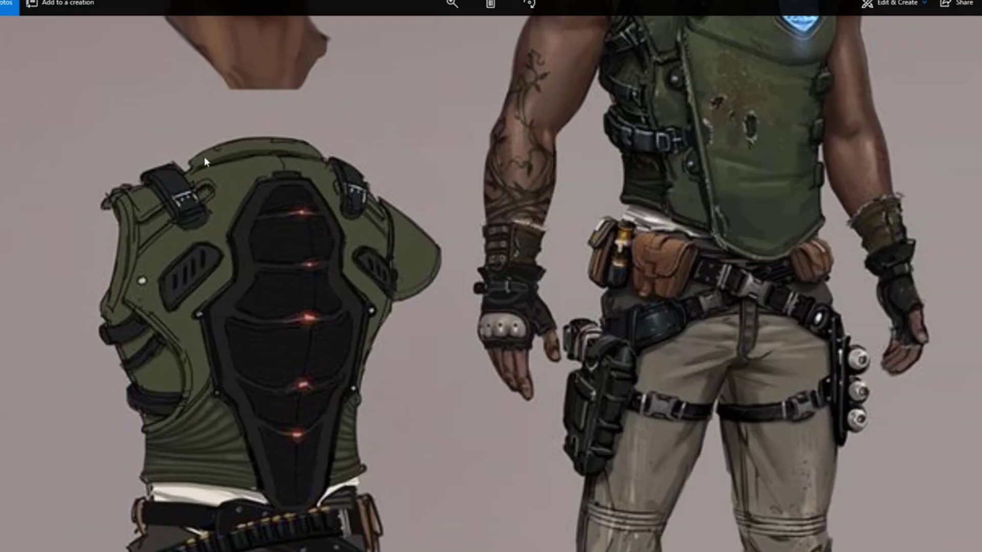
- Scroll the concept art up to the soldier's head and green vest, then head back to Maya
{"action": "scroll", "coordinate": [463, 303], "scroll_direction": "up", "scroll_amount": 4}
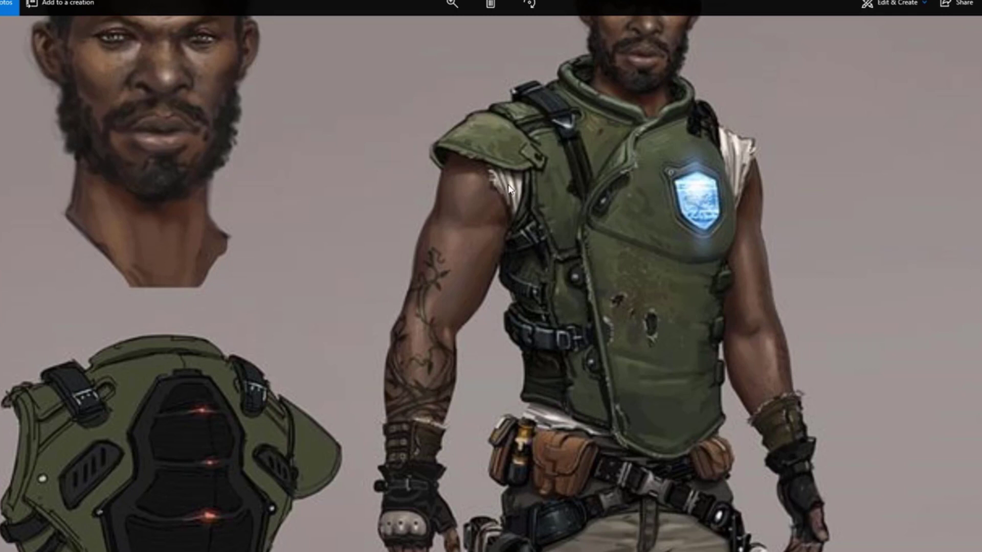
{"action": "key", "text": "alt+Tab"}
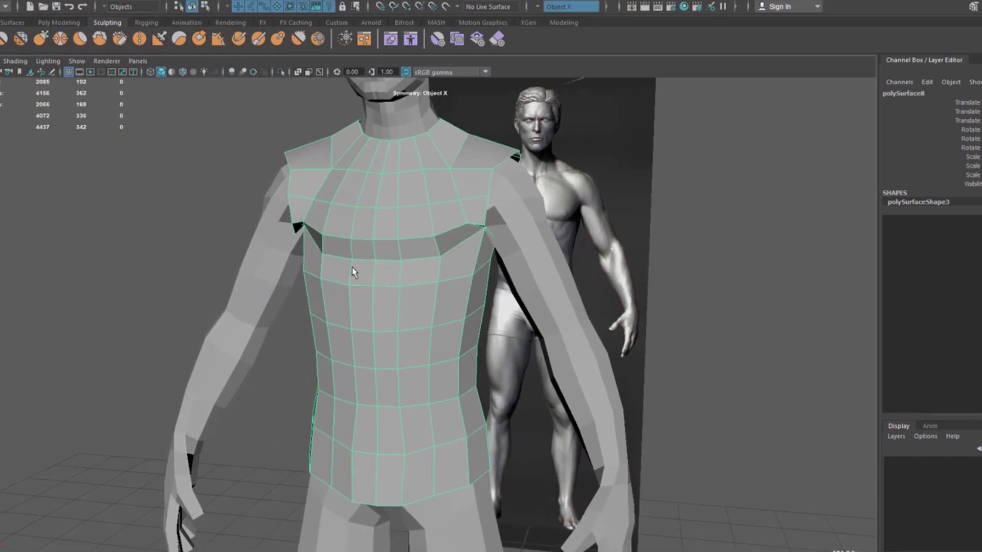
- Check the torso mesh over the base body from the front and orbited angles
{"action": "mouse_move", "coordinate": [354, 272]}
{"action": "left_mouse_down", "text": "alt"}
{"action": "mouse_move", "coordinate": [403, 256]}
{"action": "mouse_move", "coordinate": [357, 191]}
{"action": "mouse_move", "coordinate": [259, 259]}
{"action": "mouse_move", "coordinate": [377, 192]}
{"action": "mouse_move", "coordinate": [378, 213]}
{"action": "mouse_move", "coordinate": [450, 227]}
{"action": "mouse_move", "coordinate": [375, 230]}
{"action": "left_mouse_up", "text": "alt"}
{"action": "key", "text": "space"}
{"action": "key", "text": "space"}
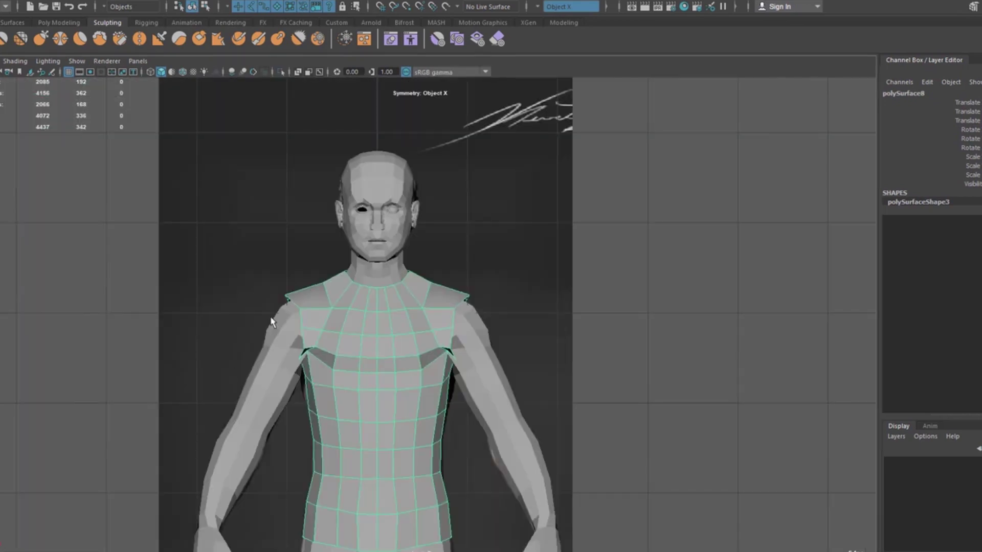
{"action": "scroll", "coordinate": [600, 347], "scroll_direction": "up", "scroll_amount": 3}
{"action": "scroll", "coordinate": [600, 347], "scroll_direction": "up", "scroll_amount": 1}
{"action": "key", "text": "space"}
{"action": "key", "text": "space"}
{"action": "mouse_move", "coordinate": [601, 347]}
{"action": "left_mouse_down", "text": "alt"}
{"action": "mouse_move", "coordinate": [486, 259]}
{"action": "mouse_move", "coordinate": [528, 266]}
{"action": "left_mouse_up", "text": "alt"}
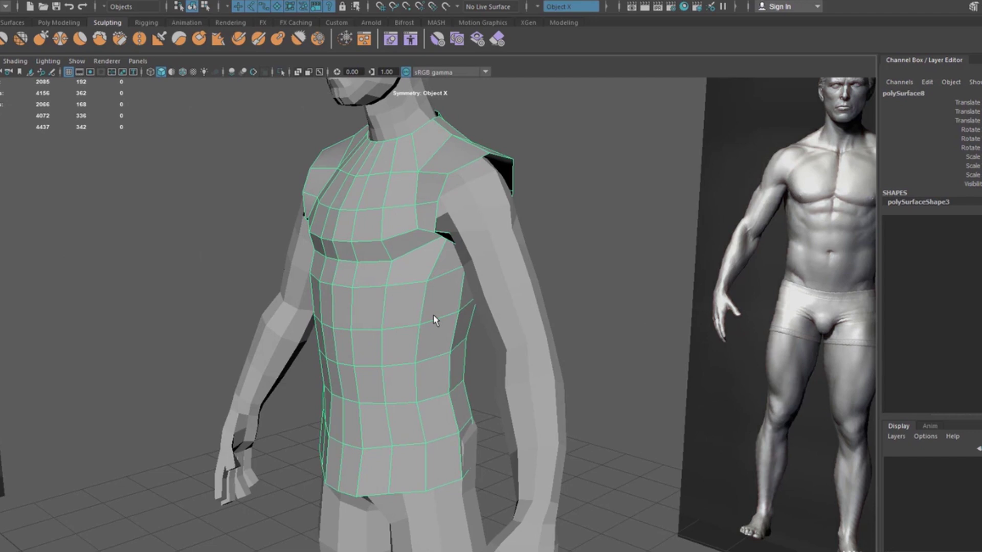
{"action": "left_click", "coordinate": [5, 1]}
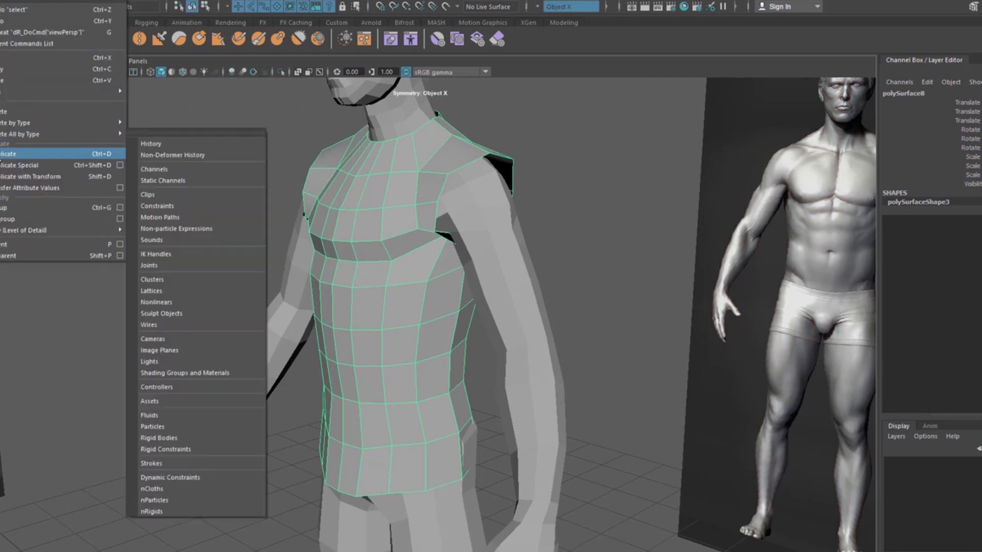
- Duplicate the torso mesh with Edit > Duplicate
{"action": "left_click", "coordinate": [2, 155]}
{"action": "mouse_move", "coordinate": [646, 149]}
{"action": "left_mouse_down", "text": "alt"}
{"action": "mouse_move", "coordinate": [506, 183]}
{"action": "mouse_move", "coordinate": [538, 223]}
{"action": "mouse_move", "coordinate": [280, 281]}
{"action": "left_mouse_up", "text": "alt"}
{"action": "scroll", "coordinate": [241, 286], "scroll_direction": "down", "scroll_amount": 5}
{"action": "scroll", "coordinate": [358, 368], "scroll_direction": "down", "scroll_amount": 3}
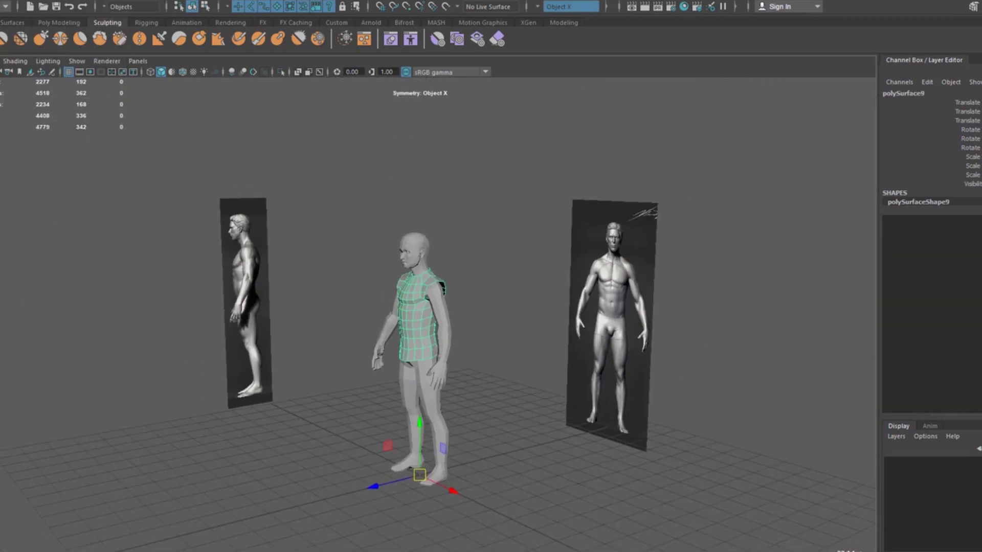
- Centre the pivot on the duplicated torso mesh and check its sides
{"action": "left_click", "coordinate": [56, 1]}
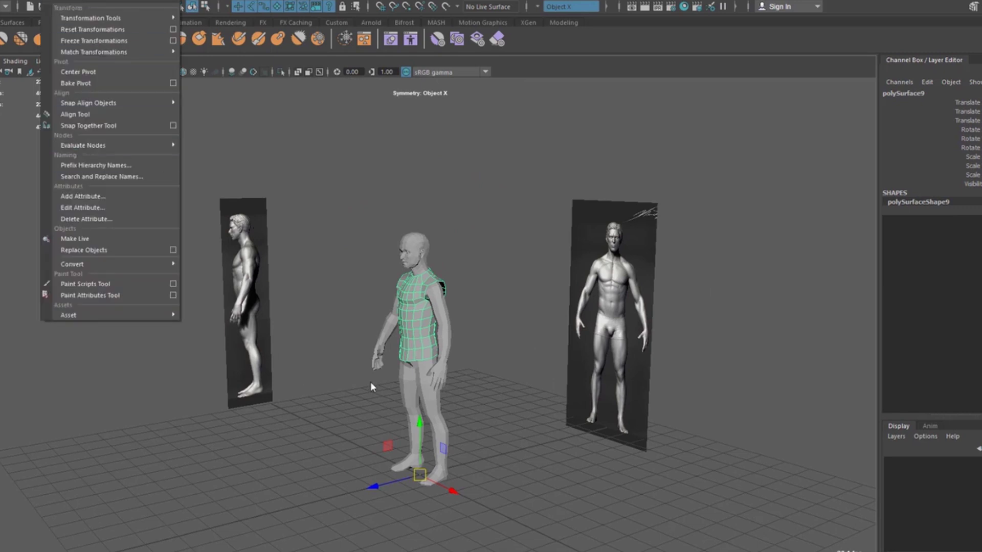
{"action": "left_click", "coordinate": [81, 72]}
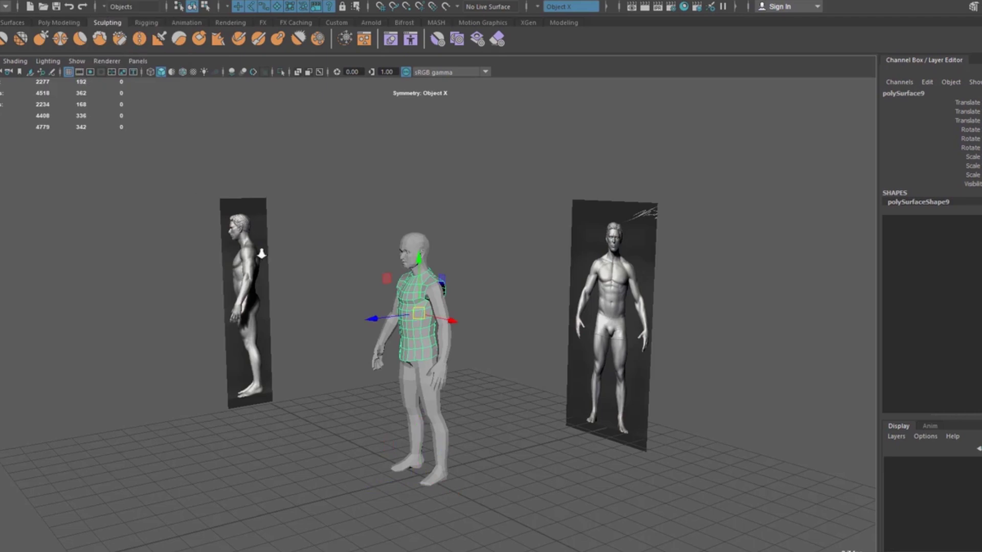
{"action": "right_click_drag", "start_coordinate": [419, 317], "coordinate": [488, 346], "text": "alt"}
{"action": "mouse_move", "coordinate": [488, 346]}
{"action": "left_mouse_down", "text": "alt"}
{"action": "mouse_move", "coordinate": [193, 351]}
{"action": "mouse_move", "coordinate": [389, 359]}
{"action": "mouse_move", "coordinate": [555, 166]}
{"action": "mouse_move", "coordinate": [416, 204]}
{"action": "mouse_move", "coordinate": [477, 207]}
{"action": "left_mouse_up", "text": "alt"}
{"action": "left_click_drag", "start_coordinate": [477, 208], "coordinate": [434, 257]}
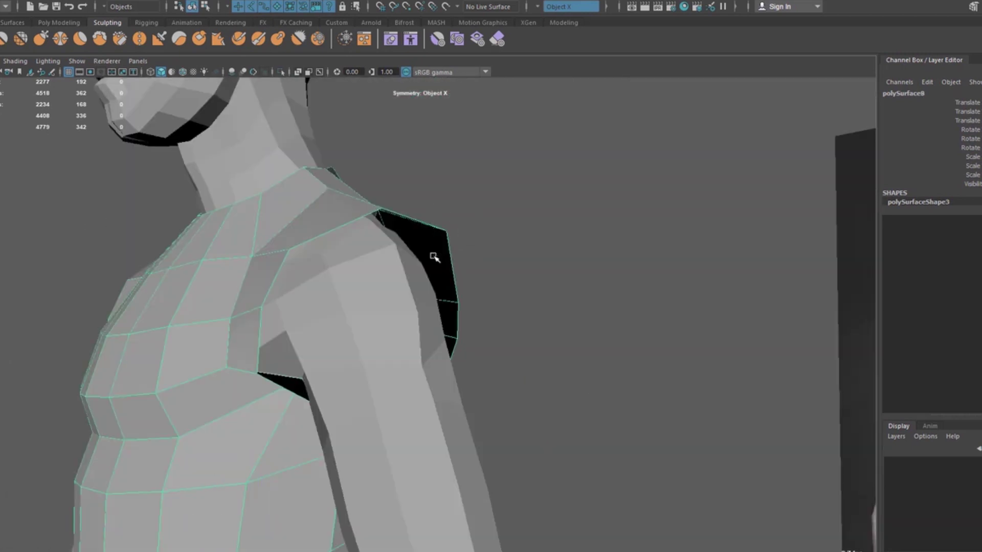
- Hide the original torso mesh with Hide Selection
{"action": "key", "text": "ctrl+h"}
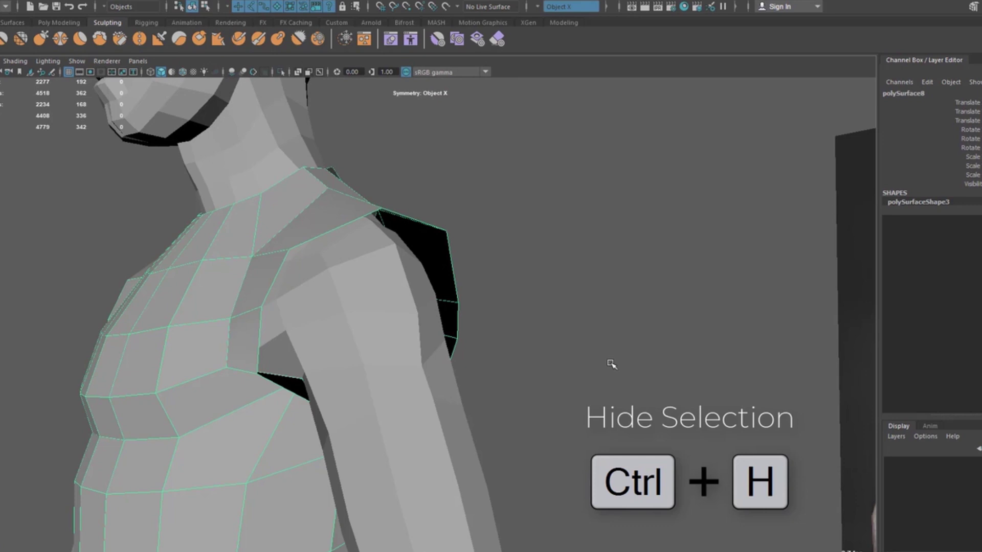
{"action": "left_click", "coordinate": [85, 1]}
{"action": "mouse_move", "coordinate": [321, 118]}
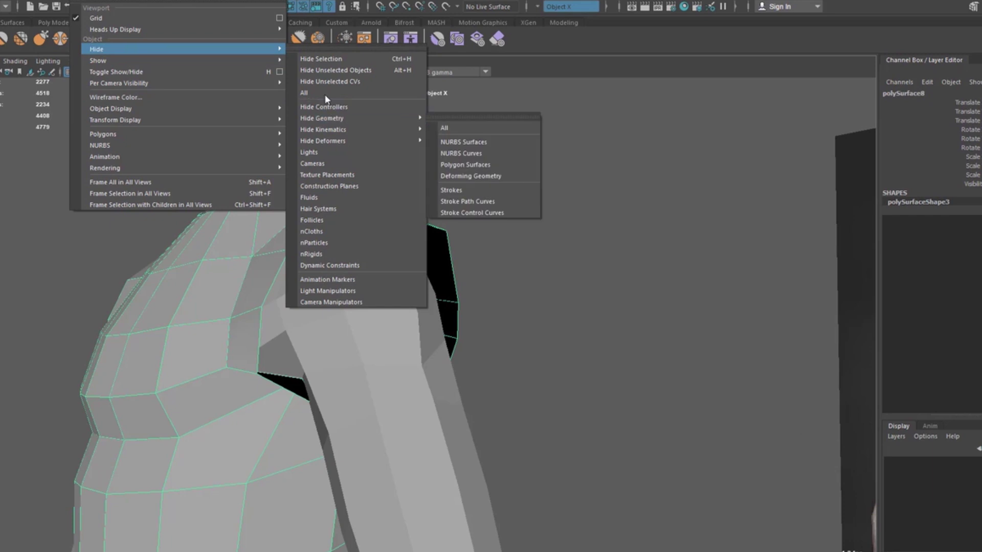
{"action": "left_click", "coordinate": [323, 60]}
- Select and frame the duplicate torso mesh, viewing it from front and side
{"action": "left_click", "coordinate": [356, 249]}
{"action": "key", "text": "f"}
{"action": "mouse_move", "coordinate": [470, 197]}
{"action": "left_mouse_down", "text": "alt"}
{"action": "mouse_move", "coordinate": [379, 230]}
{"action": "mouse_move", "coordinate": [421, 245]}
{"action": "left_mouse_up", "text": "alt"}
{"action": "scroll", "coordinate": [351, 236], "scroll_direction": "up", "scroll_amount": 3}
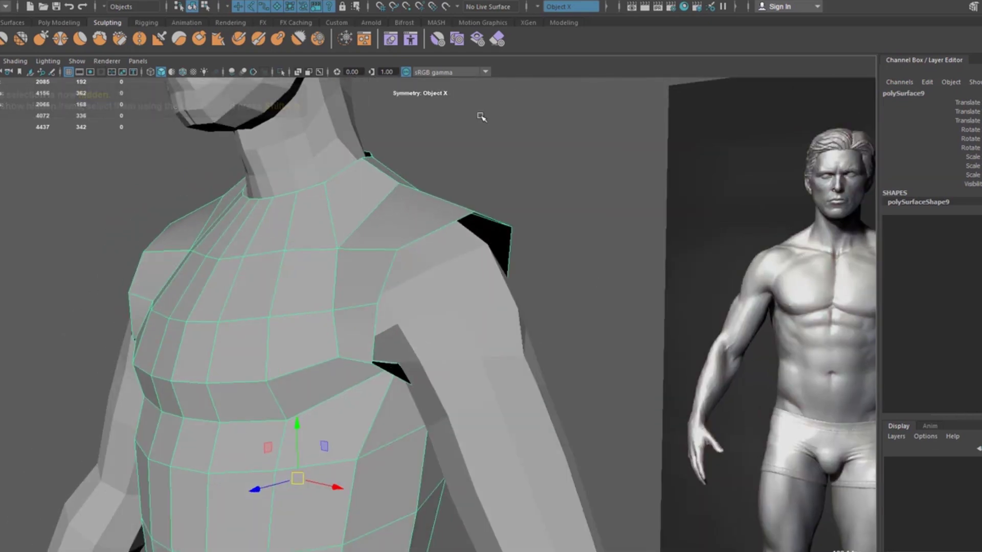
{"action": "left_click_drag", "start_coordinate": [333, 262], "coordinate": [286, 280], "text": "alt"}
{"action": "mouse_move", "coordinate": [354, 266]}
{"action": "left_mouse_down", "text": "alt"}
{"action": "mouse_move", "coordinate": [324, 224]}
{"action": "mouse_move", "coordinate": [384, 268]}
{"action": "mouse_move", "coordinate": [486, 204]}
{"action": "mouse_move", "coordinate": [424, 275]}
{"action": "left_mouse_up", "text": "alt"}
{"action": "key", "text": "alt+Tab"}
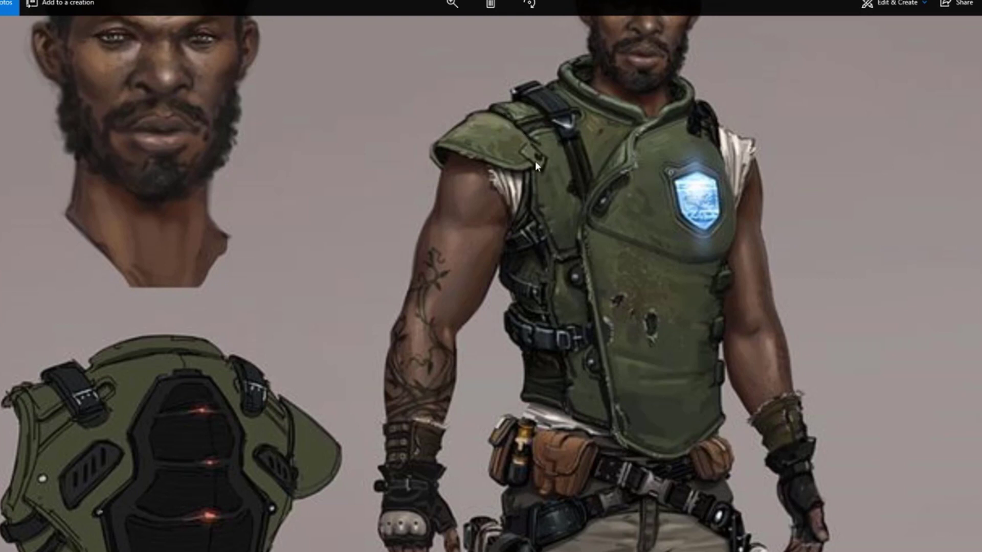
- Study the vest's shoulders and collar in the art, then put the Maya mesh in vertex mode
{"action": "mouse_move", "coordinate": [533, 257]}
{"action": "left_mouse_down"}
{"action": "mouse_move", "coordinate": [559, 220]}
{"action": "mouse_move", "coordinate": [548, 239]}
{"action": "left_mouse_up"}
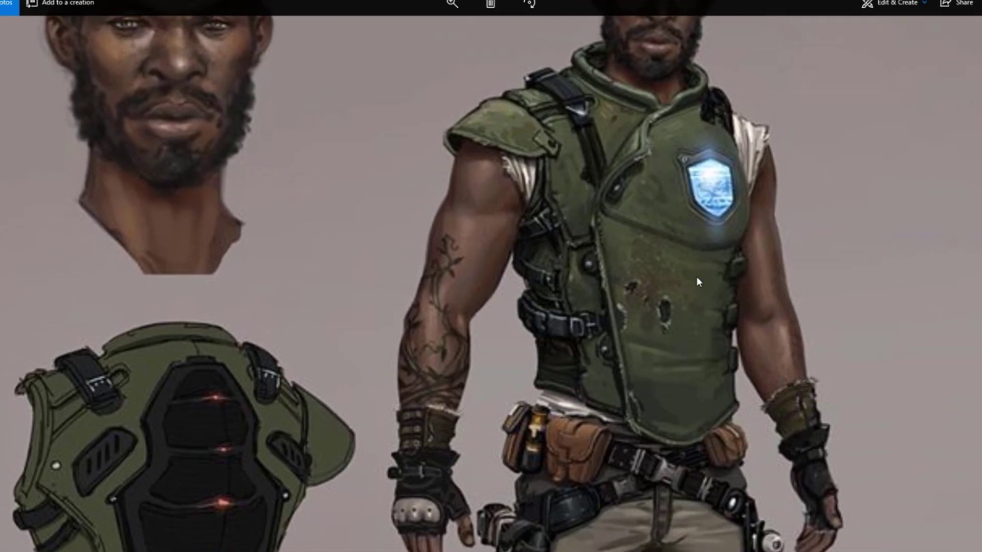
{"action": "left_click_drag", "start_coordinate": [697, 277], "coordinate": [768, 154]}
{"action": "key", "text": "alt+Tab"}
{"action": "mouse_move", "coordinate": [340, 279]}
{"action": "left_mouse_down", "text": "alt"}
{"action": "mouse_move", "coordinate": [351, 228]}
{"action": "mouse_move", "coordinate": [287, 193]}
{"action": "mouse_move", "coordinate": [354, 275]}
{"action": "mouse_move", "coordinate": [447, 300]}
{"action": "left_mouse_up", "text": "alt"}
{"action": "right_click_drag", "start_coordinate": [455, 234], "coordinate": [456, 204]}
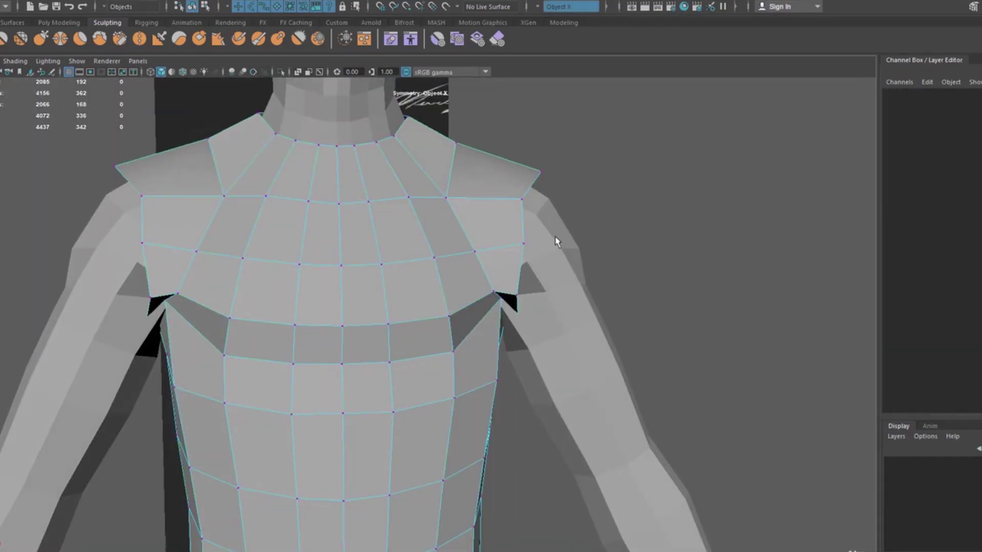
- Pull the front shoulder vertices inward along X with symmetry on
{"action": "left_click", "coordinate": [522, 244]}
{"action": "left_click_drag", "start_coordinate": [570, 244], "coordinate": [561, 253]}
{"action": "left_click", "coordinate": [522, 199]}
{"action": "left_click_drag", "start_coordinate": [572, 203], "coordinate": [557, 203]}
{"action": "key", "text": "w"}
{"action": "mouse_move", "coordinate": [592, 171]}
{"action": "left_mouse_down"}
{"action": "mouse_move", "coordinate": [423, 180]}
{"action": "mouse_move", "coordinate": [402, 196]}
{"action": "mouse_move", "coordinate": [332, 199]}
{"action": "mouse_move", "coordinate": [357, 210]}
{"action": "mouse_move", "coordinate": [307, 187]}
{"action": "mouse_move", "coordinate": [315, 188]}
{"action": "left_mouse_up"}
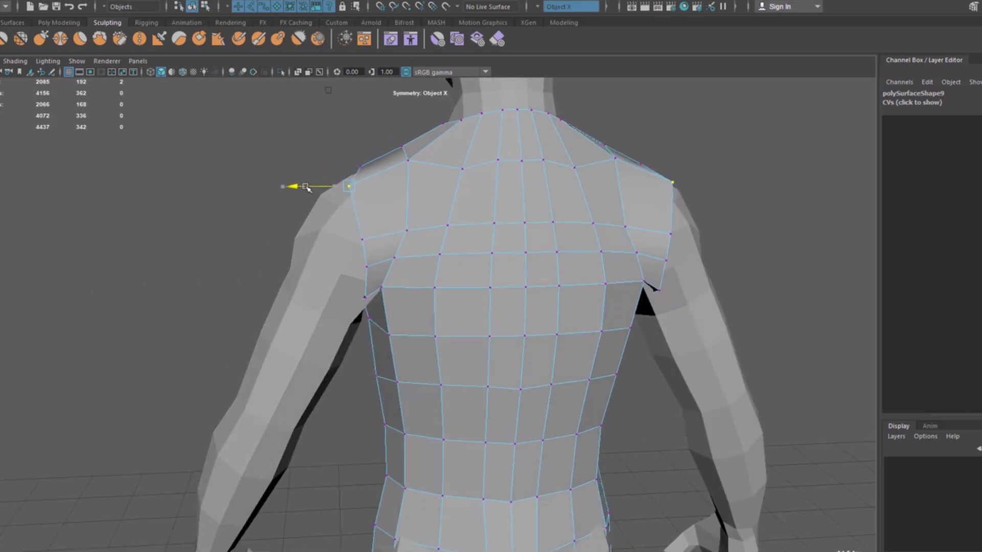
- Pull the back and lower shoulder vertices inward and add an edge loop across the upper back
{"action": "left_click", "coordinate": [360, 240]}
{"action": "left_click_drag", "start_coordinate": [309, 240], "coordinate": [325, 243]}
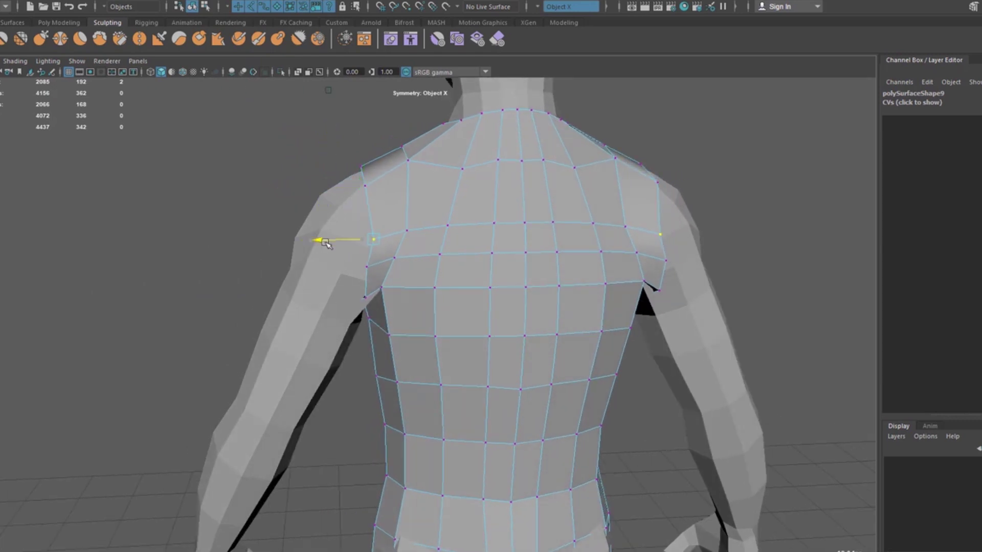
{"action": "left_click", "coordinate": [367, 267]}
{"action": "mouse_move", "coordinate": [318, 267]}
{"action": "left_mouse_down"}
{"action": "mouse_move", "coordinate": [445, 296]}
{"action": "mouse_move", "coordinate": [453, 269]}
{"action": "left_mouse_up"}
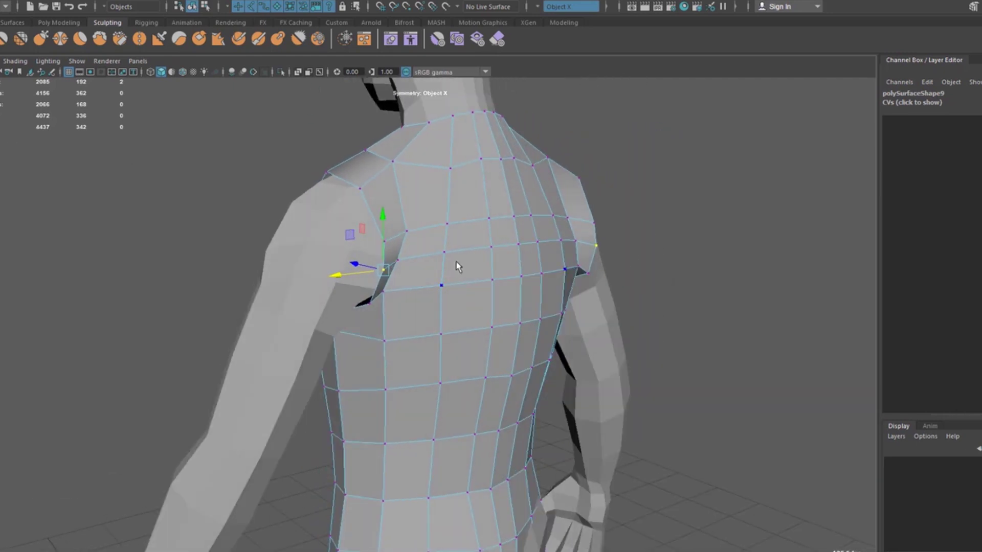
{"action": "left_click", "coordinate": [466, 222], "text": "ctrl"}
{"action": "left_click", "coordinate": [176, 1]}
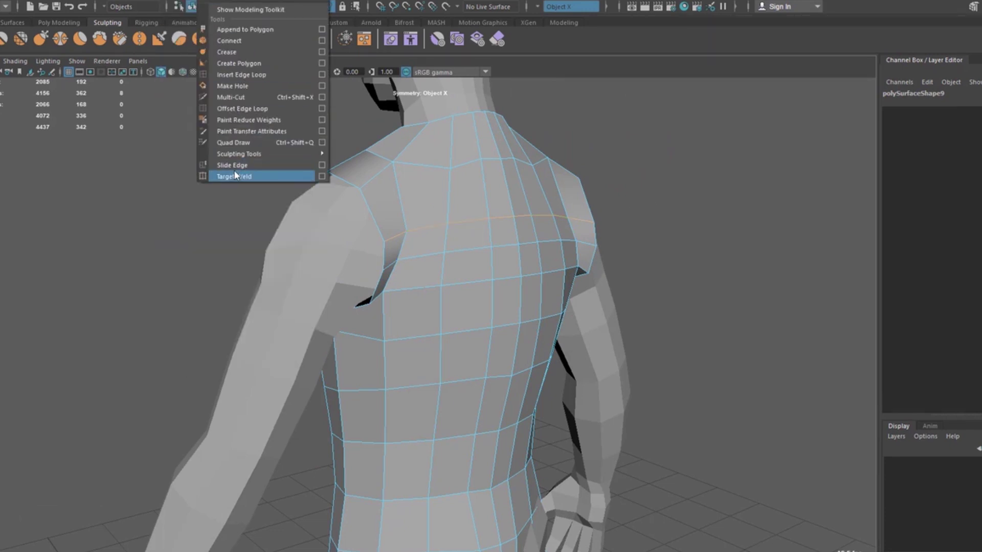
- Slide the new upper-back edge loops into position with Slide Edge
{"action": "left_click", "coordinate": [235, 168]}
{"action": "mouse_move", "coordinate": [446, 230]}
{"action": "middle_mouse_down"}
{"action": "mouse_move", "coordinate": [413, 232]}
{"action": "mouse_move", "coordinate": [480, 282]}
{"action": "mouse_move", "coordinate": [472, 280]}
{"action": "middle_mouse_up"}
{"action": "left_click", "coordinate": [449, 252]}
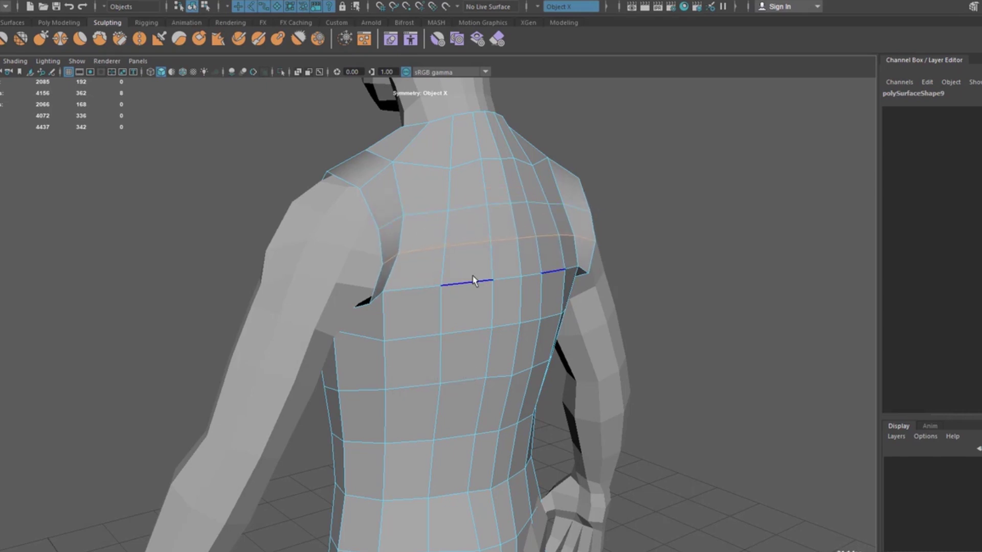
{"action": "left_click_drag", "start_coordinate": [473, 280], "coordinate": [486, 362], "text": "alt"}
{"action": "scroll", "coordinate": [486, 362], "scroll_direction": "up", "scroll_amount": 3}
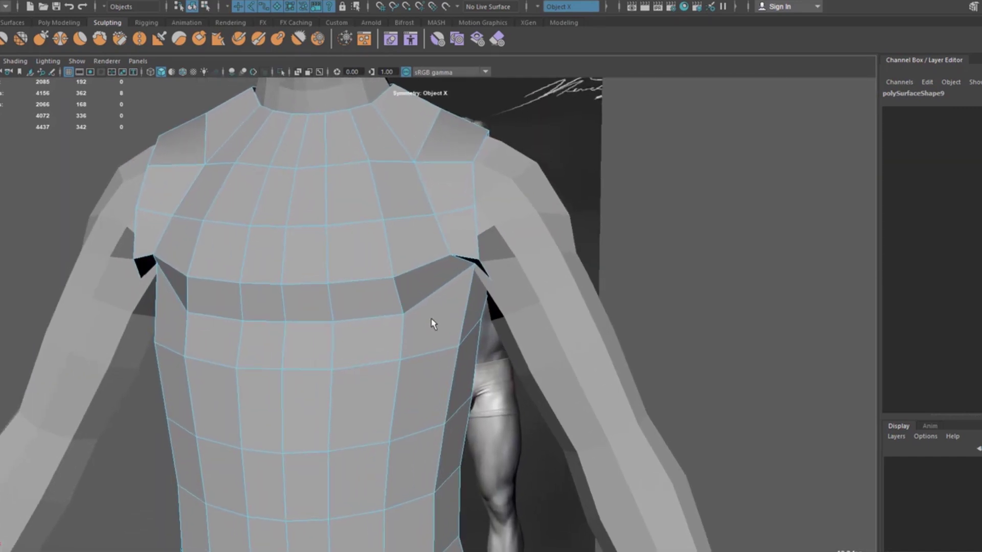
{"action": "scroll", "coordinate": [433, 323], "scroll_direction": "down", "scroll_amount": 2}
- Return to object mode and check the vest from a three-quarter view
{"action": "key", "text": "F8"}
{"action": "left_click_drag", "start_coordinate": [427, 206], "coordinate": [358, 289], "text": "alt"}
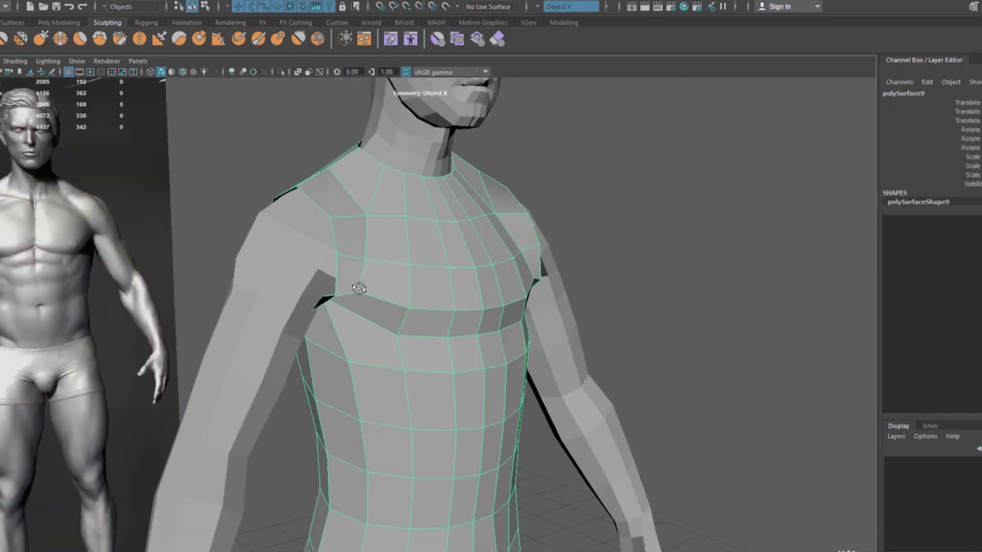
{"action": "scroll", "coordinate": [359, 289], "scroll_direction": "down", "scroll_amount": 3}
{"action": "key", "text": "alt+Tab"}
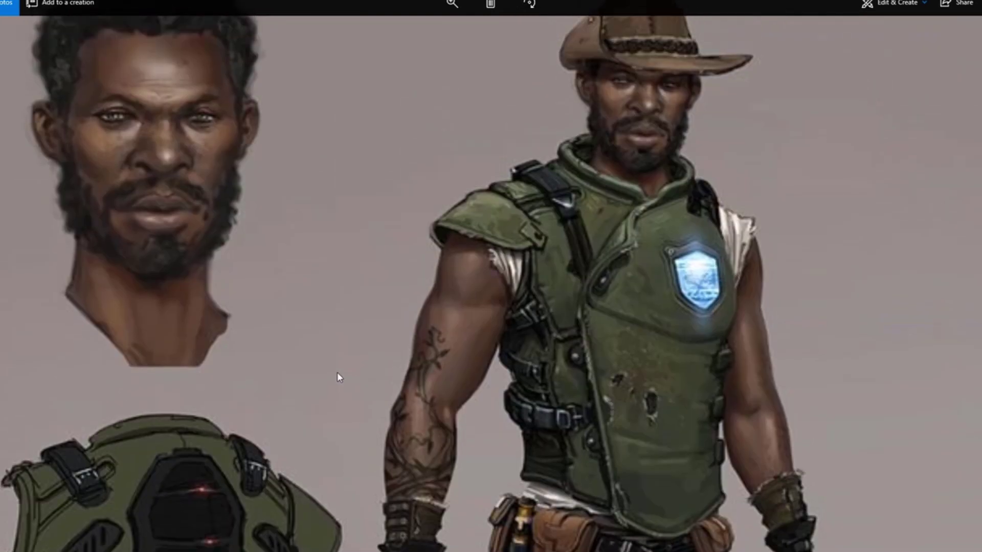
- Pan across the concept art to study the vest and lower body
{"action": "left_click_drag", "start_coordinate": [484, 324], "coordinate": [474, 270]}
{"action": "left_click_drag", "start_coordinate": [511, 393], "coordinate": [451, 320]}
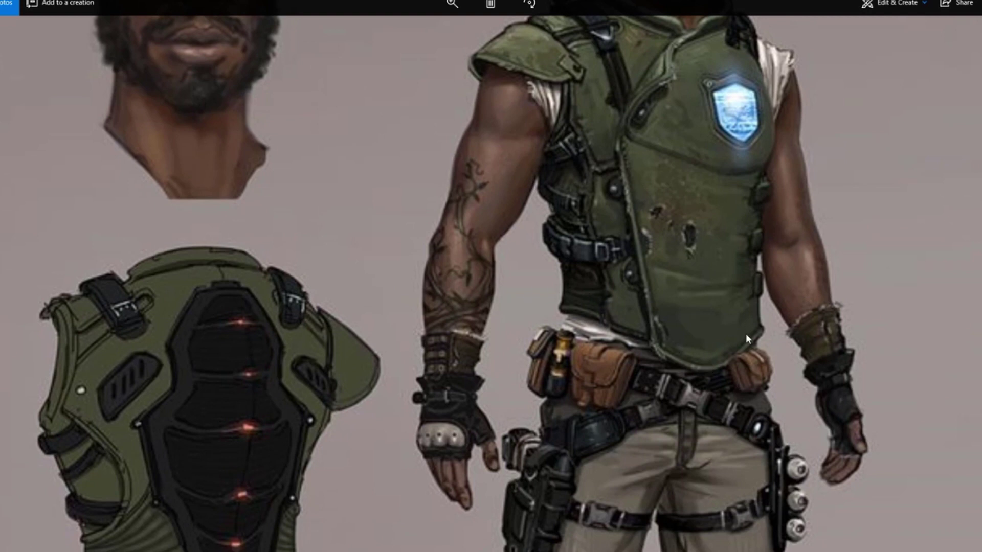
{"action": "left_click_drag", "start_coordinate": [577, 380], "coordinate": [612, 159]}
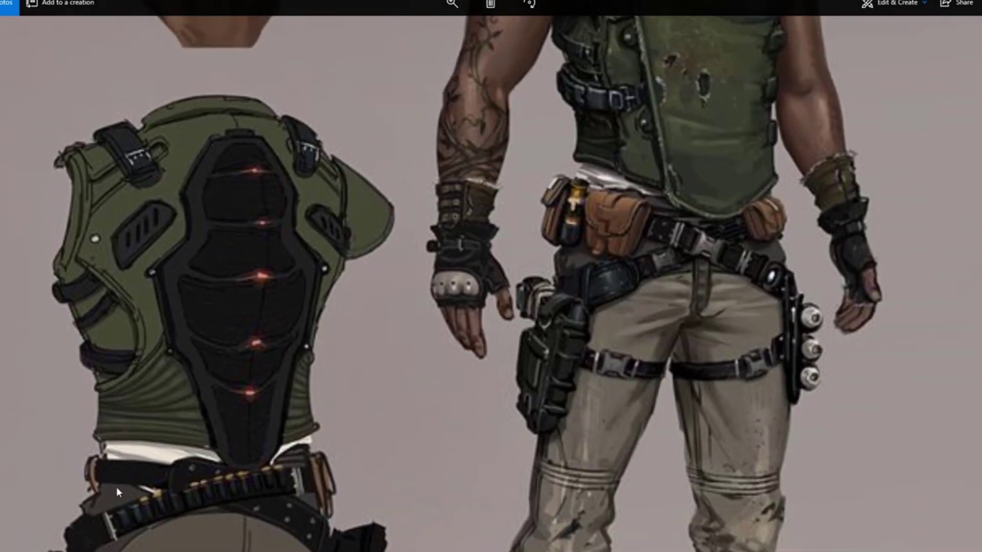
{"action": "left_click_drag", "start_coordinate": [115, 487], "coordinate": [136, 447]}
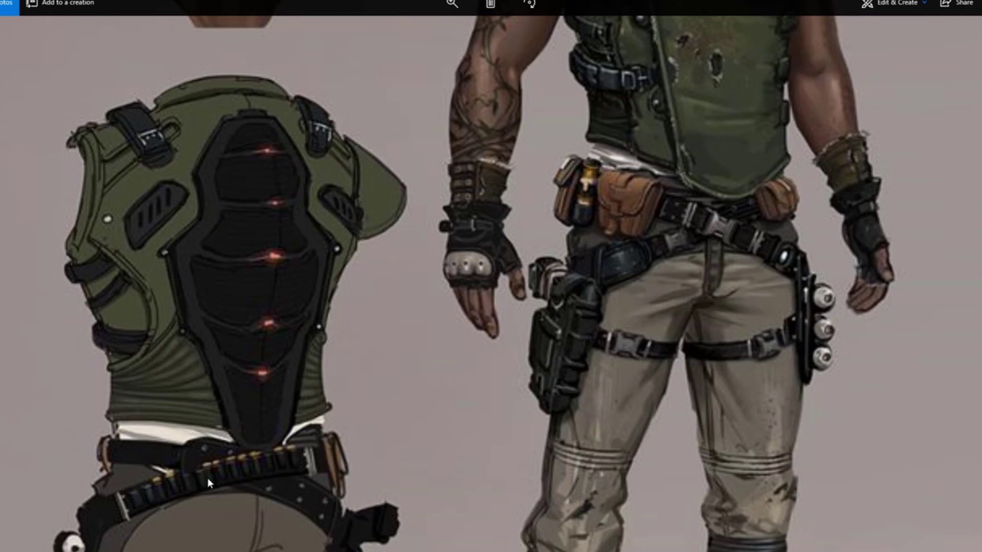
{"action": "left_click_drag", "start_coordinate": [207, 477], "coordinate": [212, 460]}
- Glance at the vest mesh in Maya, then bring the art's head and vest back into view
{"action": "key", "text": "alt+Tab"}
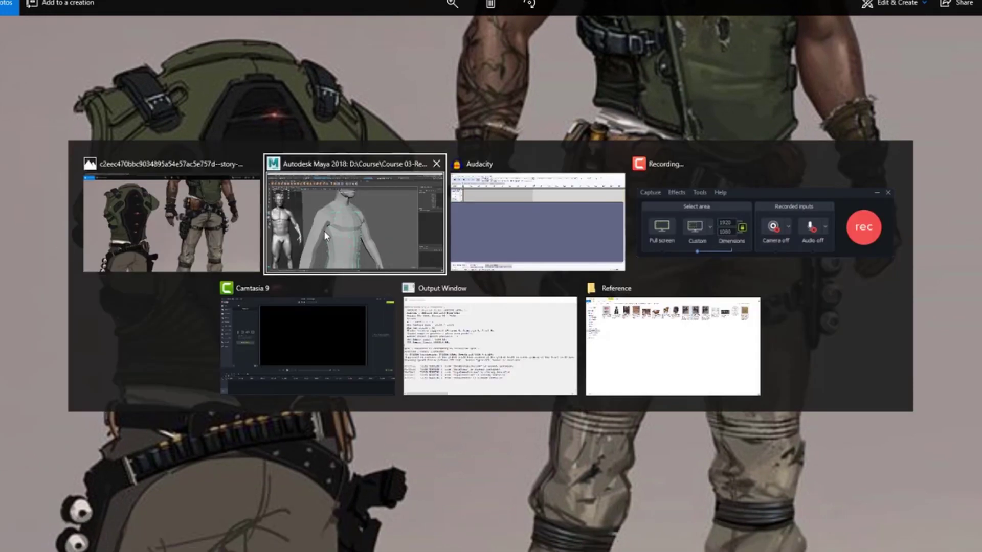
{"action": "middle_click_drag", "start_coordinate": [306, 255], "coordinate": [311, 173], "text": "alt"}
{"action": "left_click_drag", "start_coordinate": [311, 172], "coordinate": [248, 186], "text": "alt"}
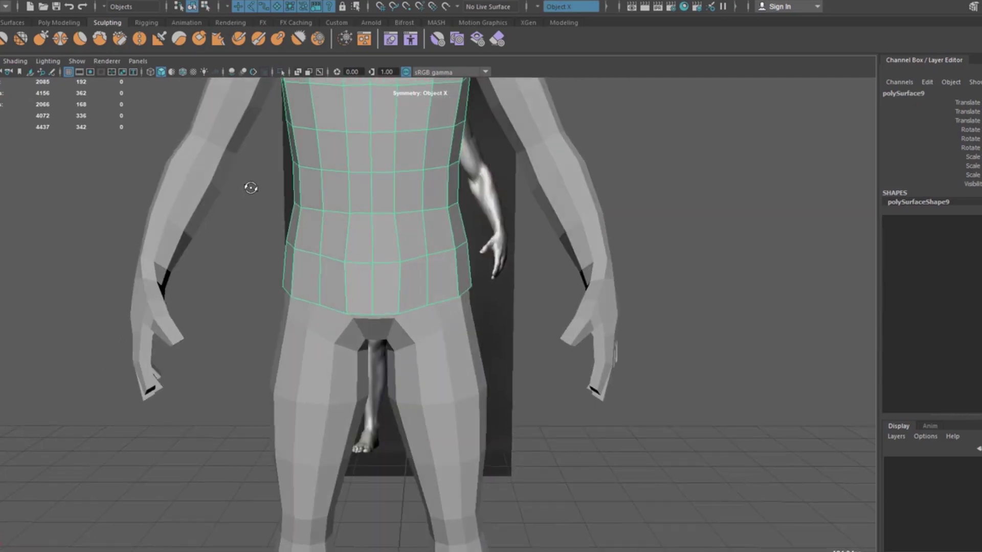
{"action": "key", "text": "alt+Tab"}
{"action": "left_click_drag", "start_coordinate": [483, 364], "coordinate": [300, 479]}
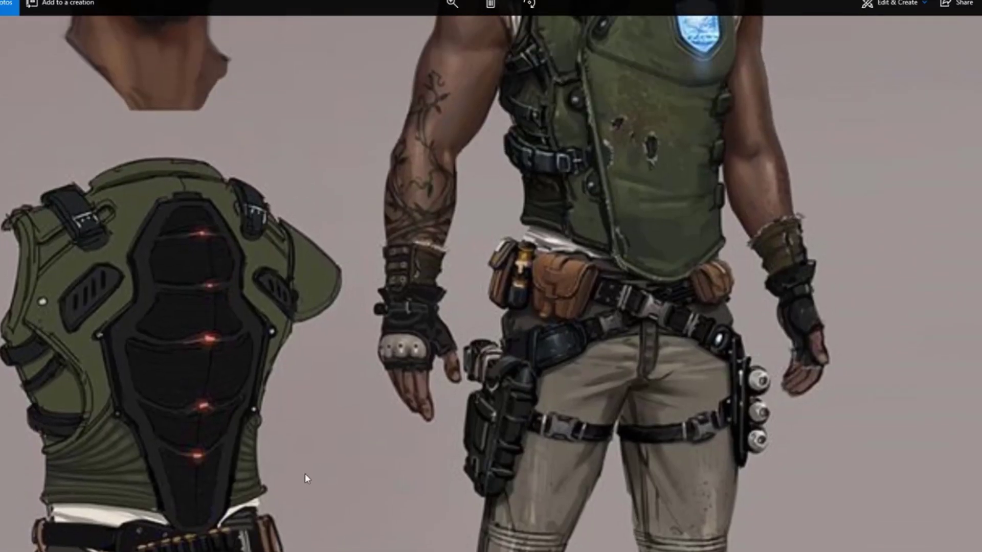
{"action": "scroll", "coordinate": [467, 414], "scroll_direction": "up", "scroll_amount": 2}
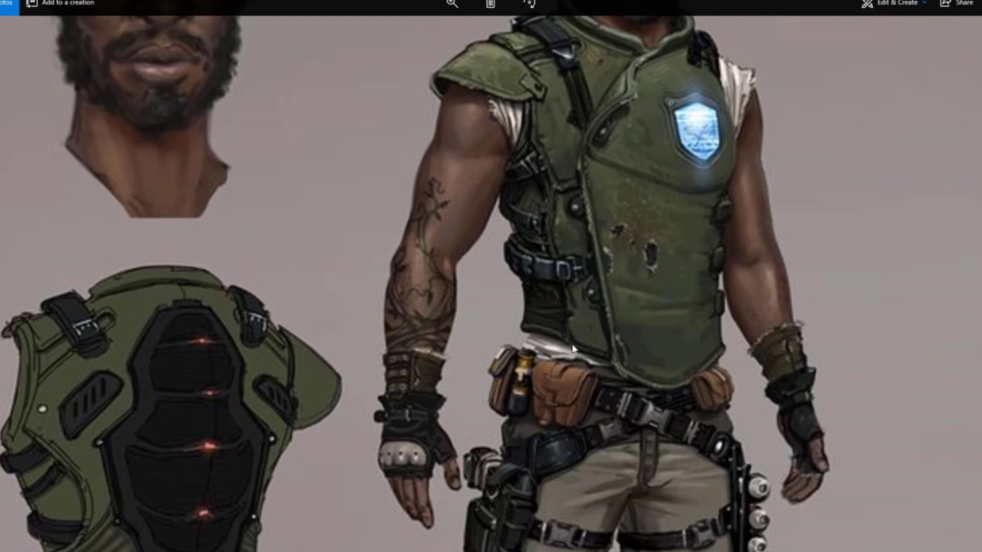
{"action": "key", "text": "alt+Tab"}
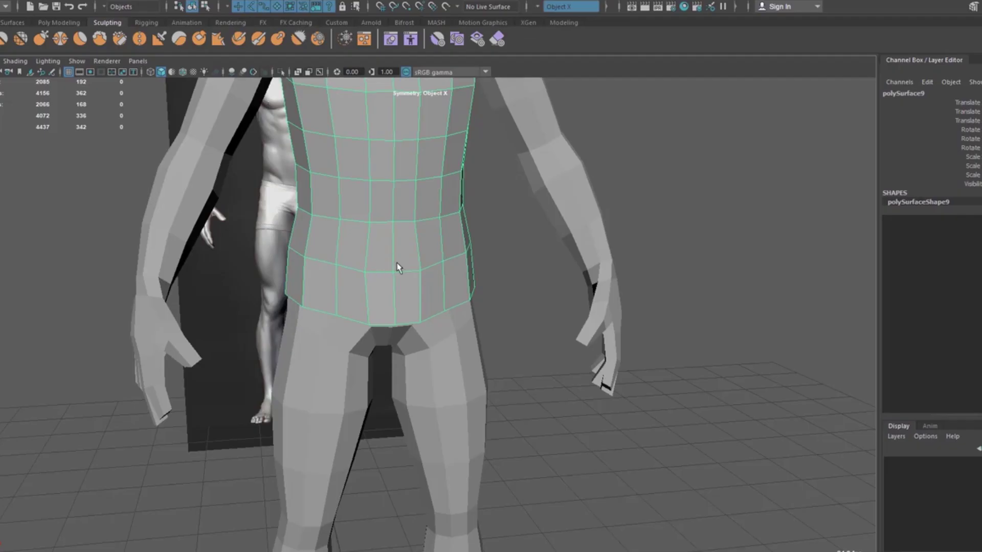
- Select the lowest ring of vest faces and delete it
{"action": "left_click_drag", "start_coordinate": [330, 275], "coordinate": [351, 248], "text": "alt"}
{"action": "right_click_drag", "start_coordinate": [351, 252], "coordinate": [350, 271]}
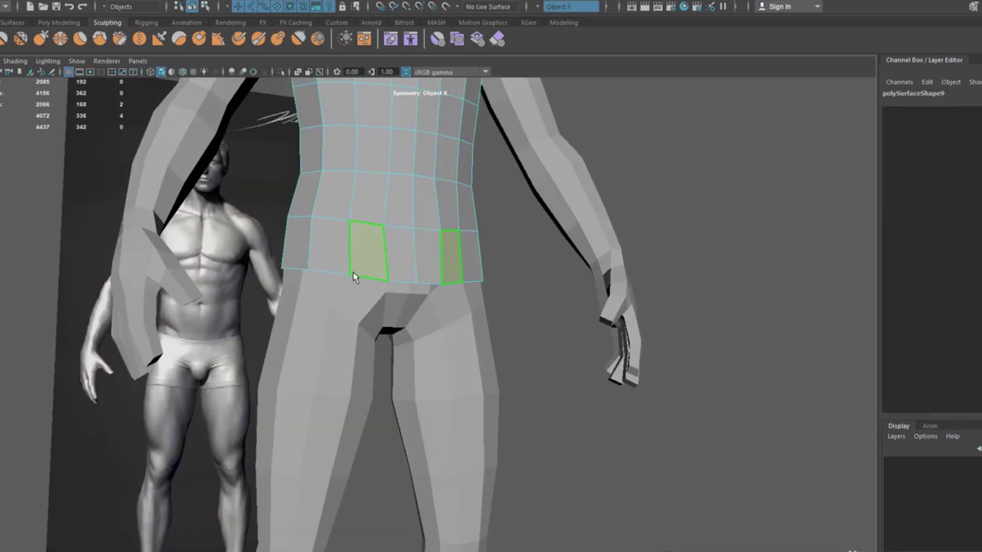
{"action": "double_click", "coordinate": [344, 263]}
{"action": "left_click", "coordinate": [372, 315]}
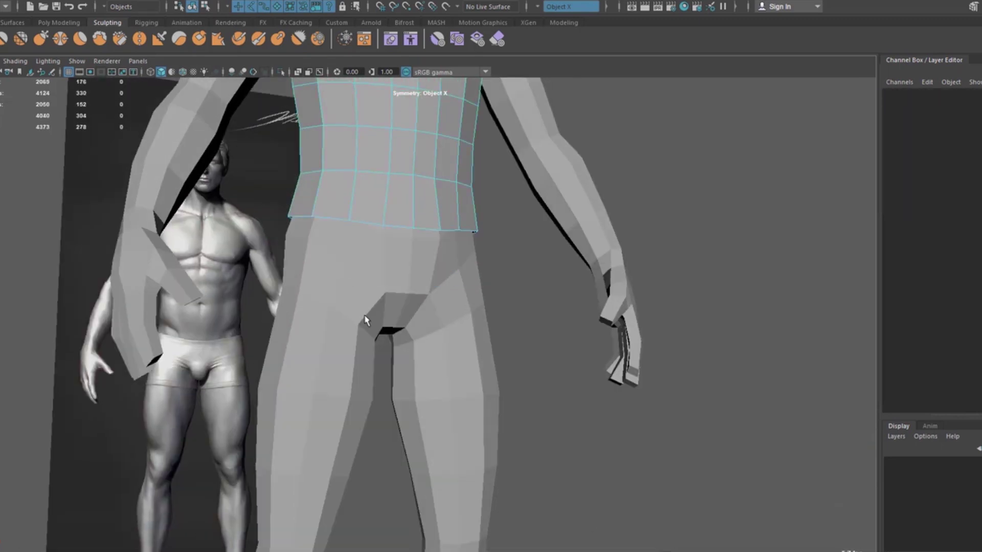
- In vertex mode, raise the left waist vertices and lower the centre of the hem
{"action": "right_click_drag", "start_coordinate": [395, 169], "coordinate": [332, 172]}
{"action": "left_click_drag", "start_coordinate": [348, 193], "coordinate": [307, 245], "text": "alt"}
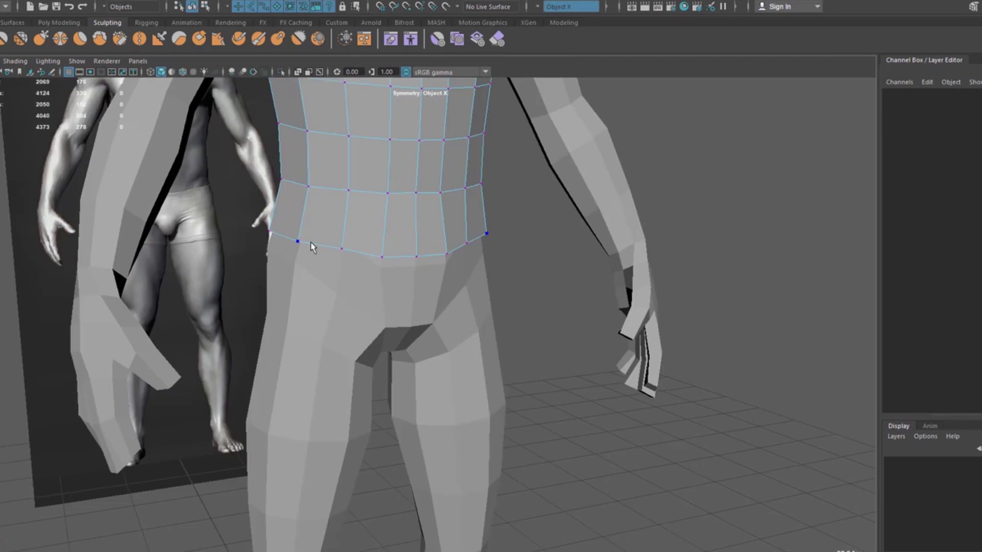
{"action": "left_click", "coordinate": [298, 231]}
{"action": "left_click_drag", "start_coordinate": [297, 210], "coordinate": [298, 179]}
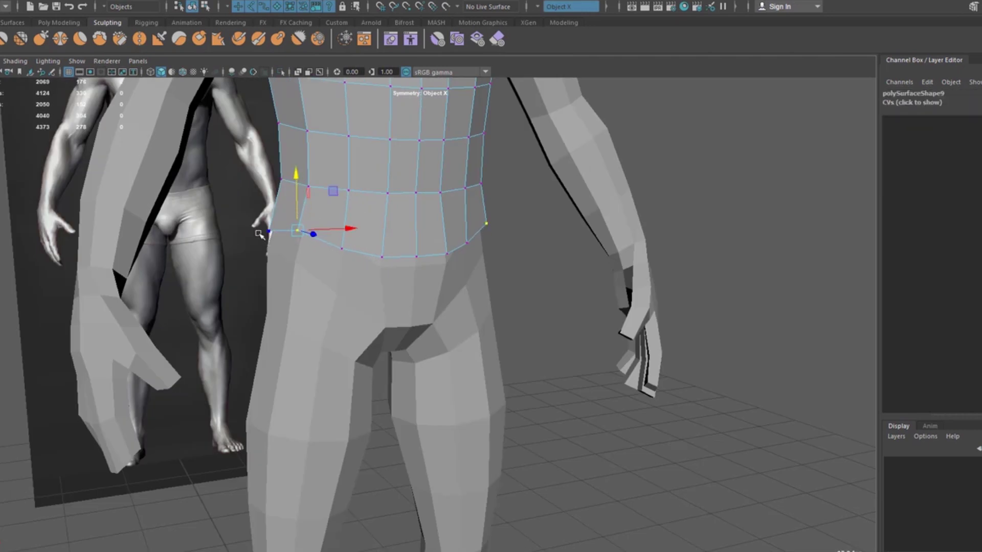
{"action": "left_click_drag", "start_coordinate": [297, 230], "coordinate": [267, 231]}
{"action": "left_click_drag", "start_coordinate": [268, 179], "coordinate": [269, 161]}
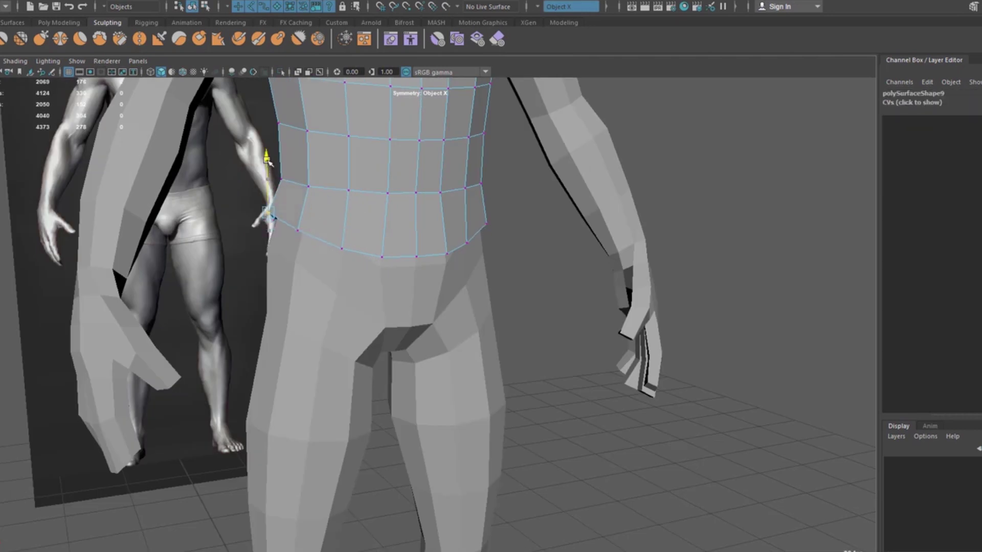
{"action": "left_click", "coordinate": [384, 257]}
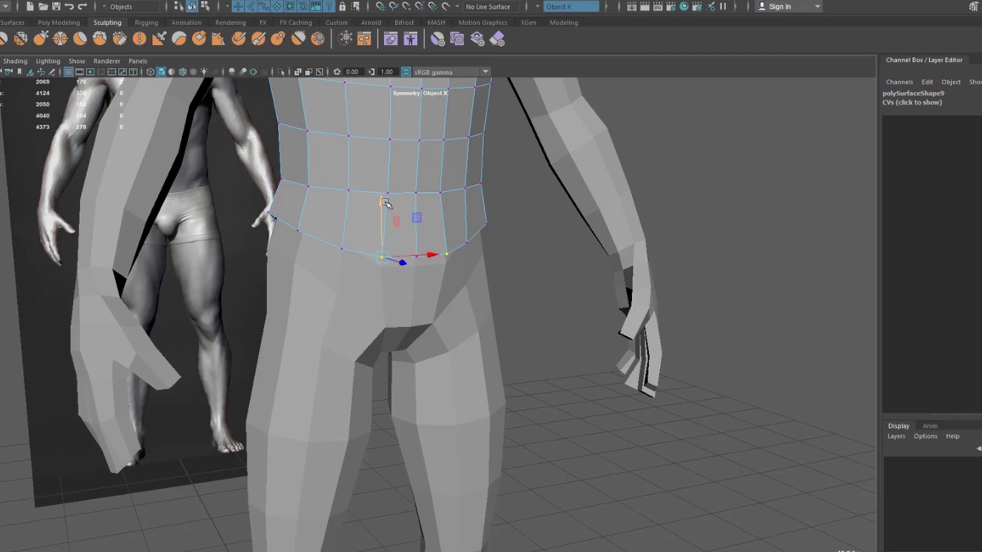
{"action": "left_click_drag", "start_coordinate": [381, 202], "coordinate": [381, 213]}
- Raise the bottom-centre and neighbouring waist vertices to curve the hem over the hips
{"action": "left_click", "coordinate": [416, 263]}
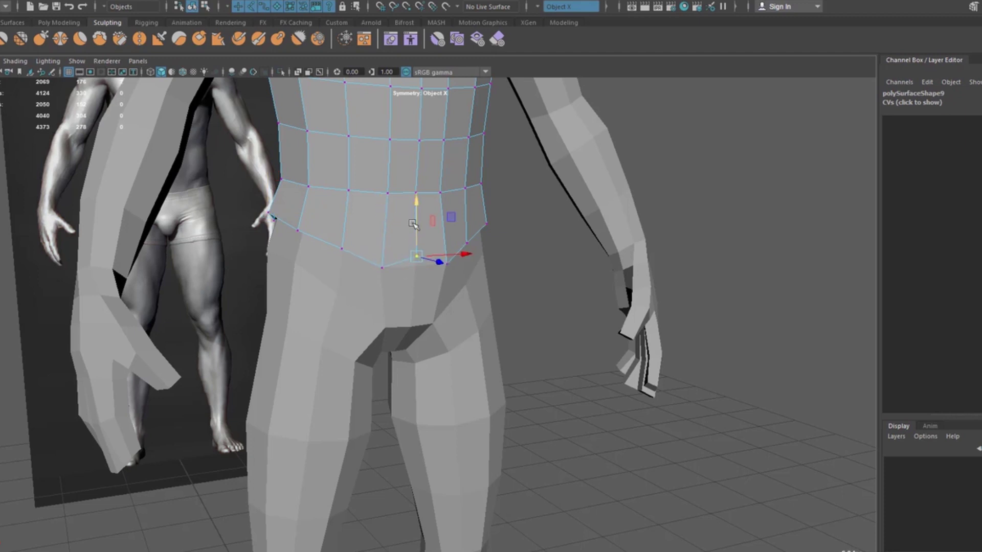
{"action": "mouse_move", "coordinate": [415, 221]}
{"action": "left_mouse_down", "text": "alt"}
{"action": "mouse_move", "coordinate": [401, 268]}
{"action": "mouse_move", "coordinate": [514, 306]}
{"action": "left_mouse_up", "text": "alt"}
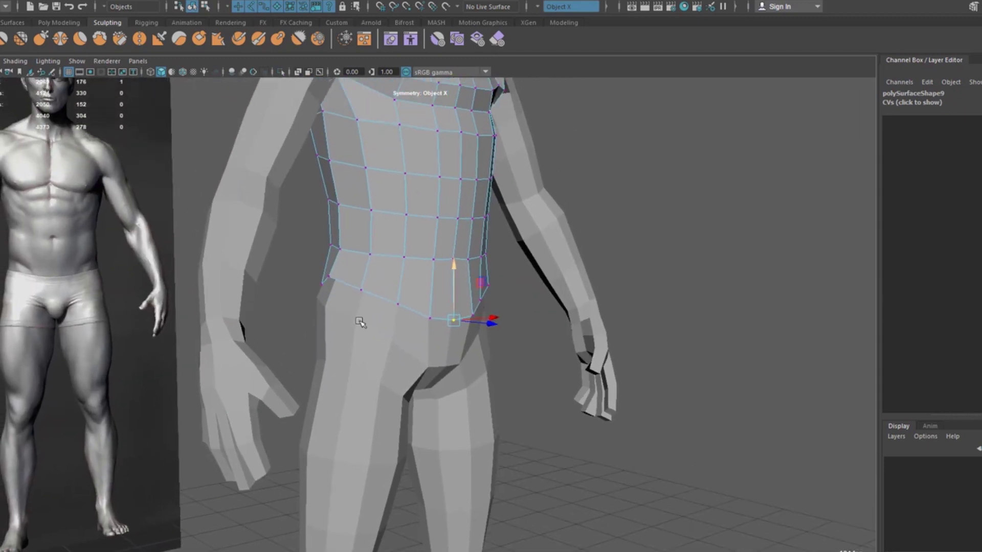
{"action": "left_click", "coordinate": [500, 301]}
{"action": "mouse_move", "coordinate": [502, 251]}
{"action": "left_mouse_down"}
{"action": "mouse_move", "coordinate": [503, 239]}
{"action": "mouse_move", "coordinate": [578, 251]}
{"action": "left_mouse_up"}
{"action": "left_click", "coordinate": [524, 289]}
{"action": "left_click_drag", "start_coordinate": [526, 231], "coordinate": [520, 240]}
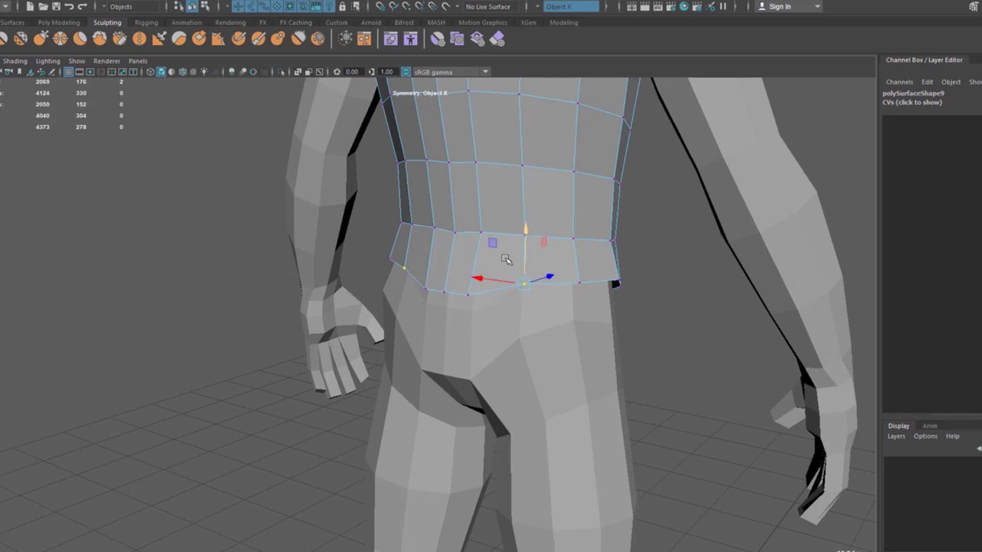
{"action": "left_click", "coordinate": [466, 293]}
{"action": "left_click_drag", "start_coordinate": [469, 258], "coordinate": [449, 236]}
{"action": "left_click", "coordinate": [447, 293]}
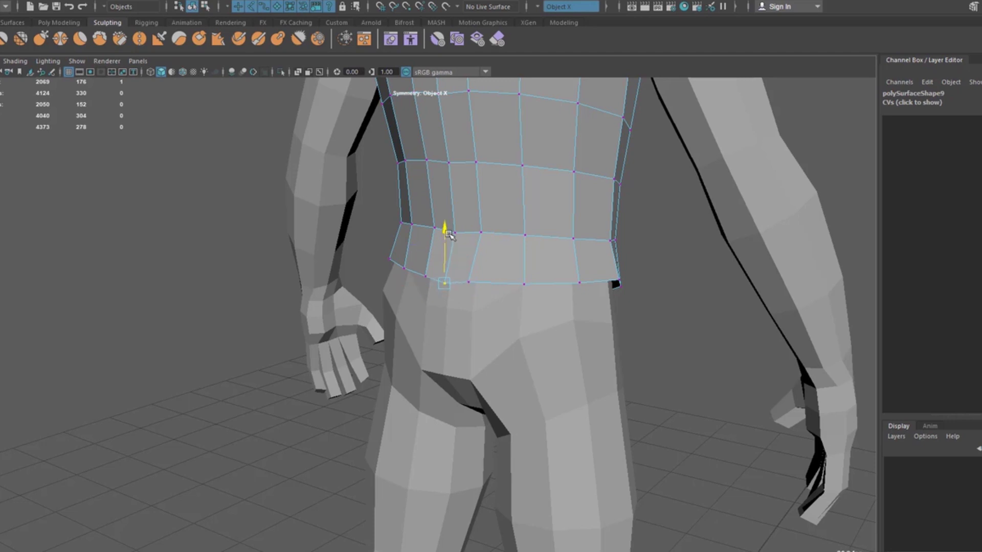
- Return to object mode and review the reshaped vest from the side and front
{"action": "scroll", "coordinate": [449, 234], "scroll_direction": "down", "scroll_amount": 2}
{"action": "left_click_drag", "start_coordinate": [449, 234], "coordinate": [416, 279], "text": "alt"}
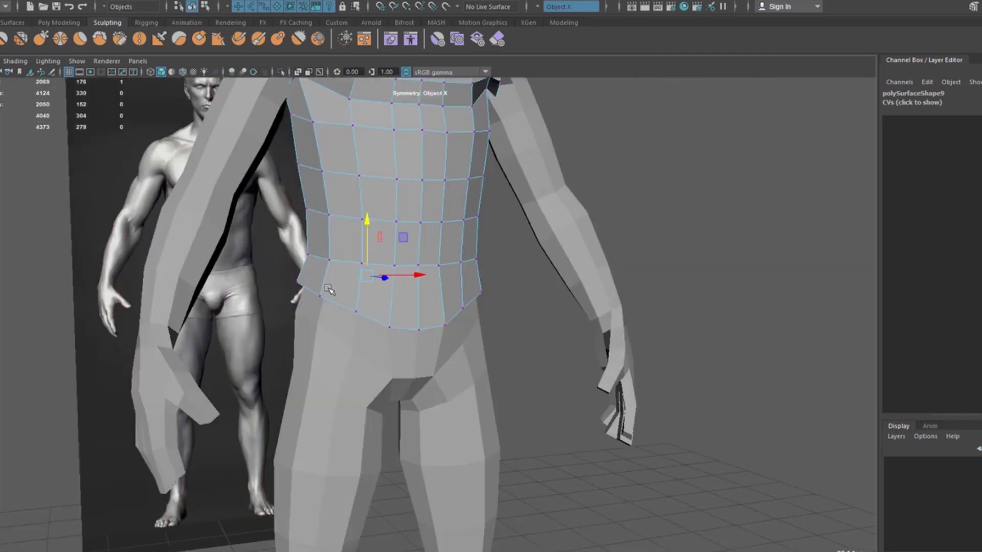
{"action": "scroll", "coordinate": [416, 279], "scroll_direction": "up", "scroll_amount": 3}
{"action": "right_click_drag", "start_coordinate": [386, 225], "coordinate": [446, 160]}
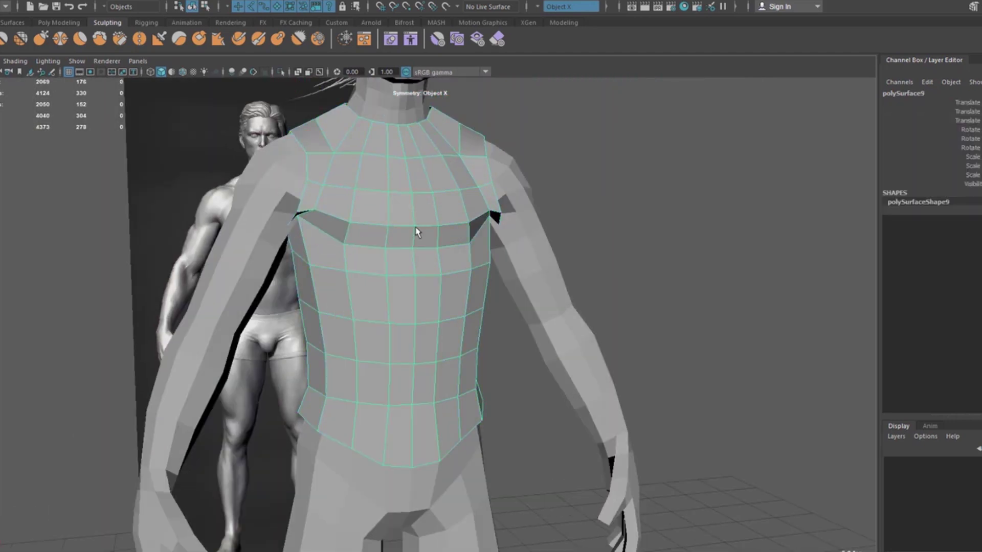
{"action": "left_click_drag", "start_coordinate": [417, 233], "coordinate": [404, 251], "text": "alt"}
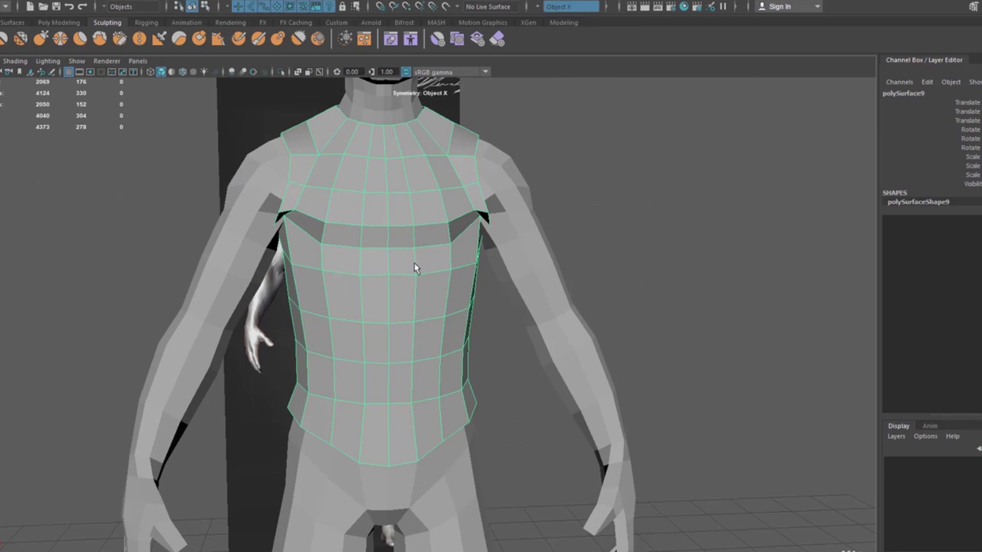
{"action": "key", "text": "alt+Tab"}
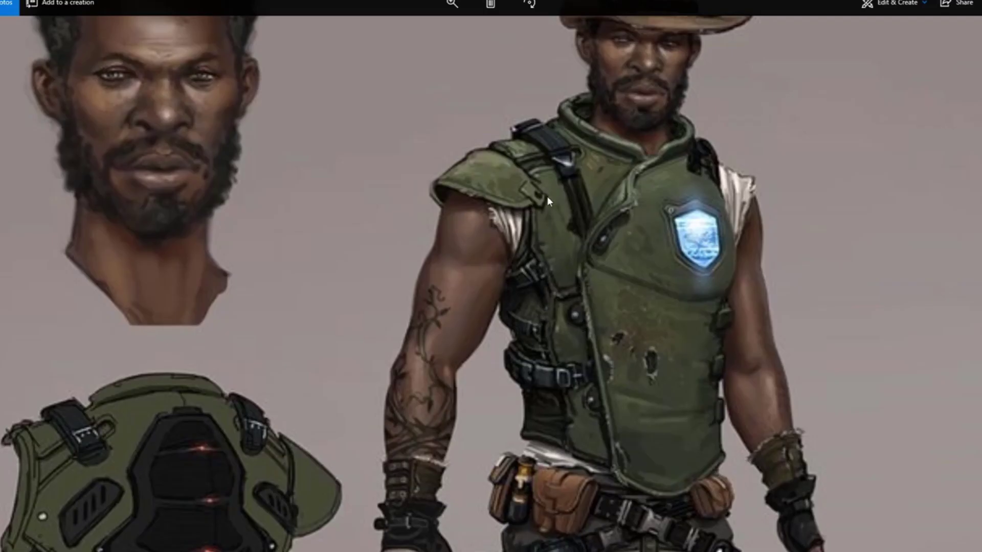
- Pan the zoomed concept art across the vest's collar and front, then return to Maya
{"action": "scroll", "coordinate": [530, 222], "scroll_direction": "down", "scroll_amount": 3}
{"action": "scroll", "coordinate": [531, 222], "scroll_direction": "left", "scroll_amount": 2}
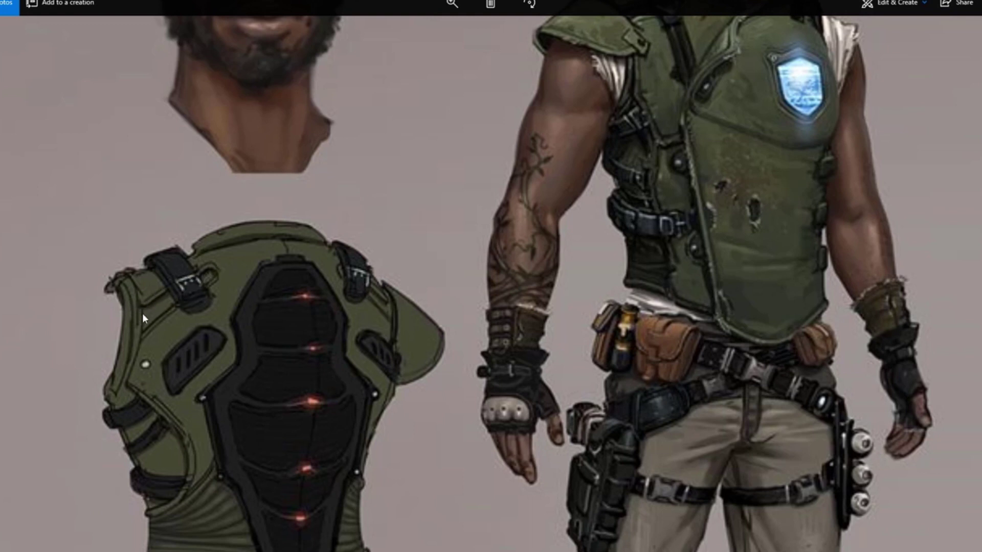
{"action": "left_click_drag", "start_coordinate": [486, 249], "coordinate": [422, 376]}
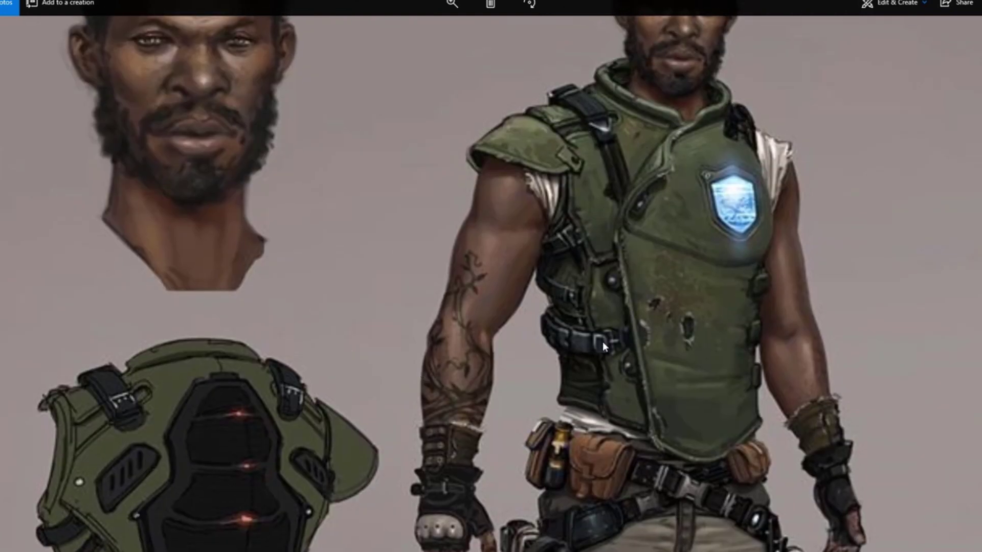
{"action": "key", "text": "alt+Tab"}
{"action": "left_click", "coordinate": [376, 241]}
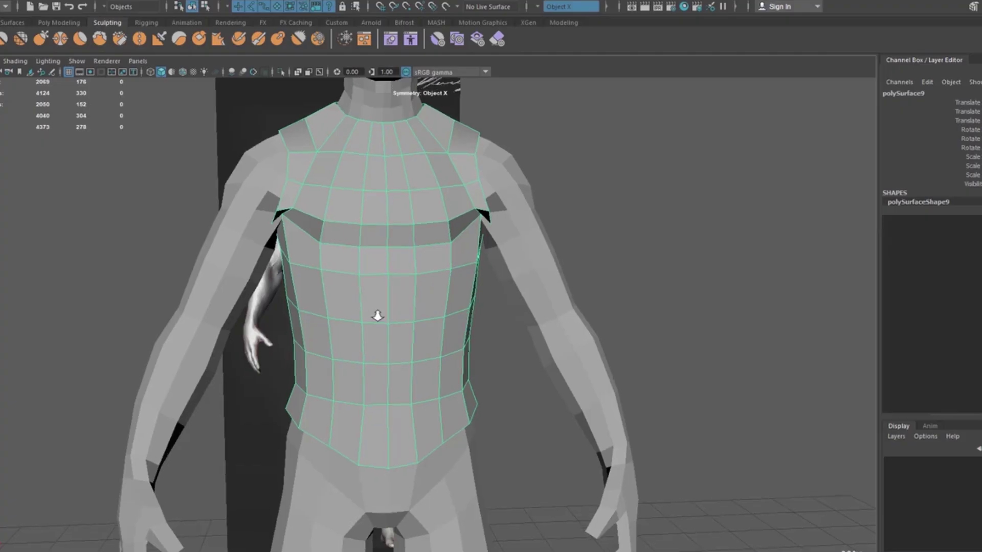
- Switch the vest to face selection and glance at the concept art reference
{"action": "mouse_move", "coordinate": [295, 312]}
{"action": "left_mouse_down", "text": "alt"}
{"action": "mouse_move", "coordinate": [357, 317]}
{"action": "mouse_move", "coordinate": [339, 319]}
{"action": "mouse_move", "coordinate": [357, 291]}
{"action": "left_mouse_up", "text": "alt"}
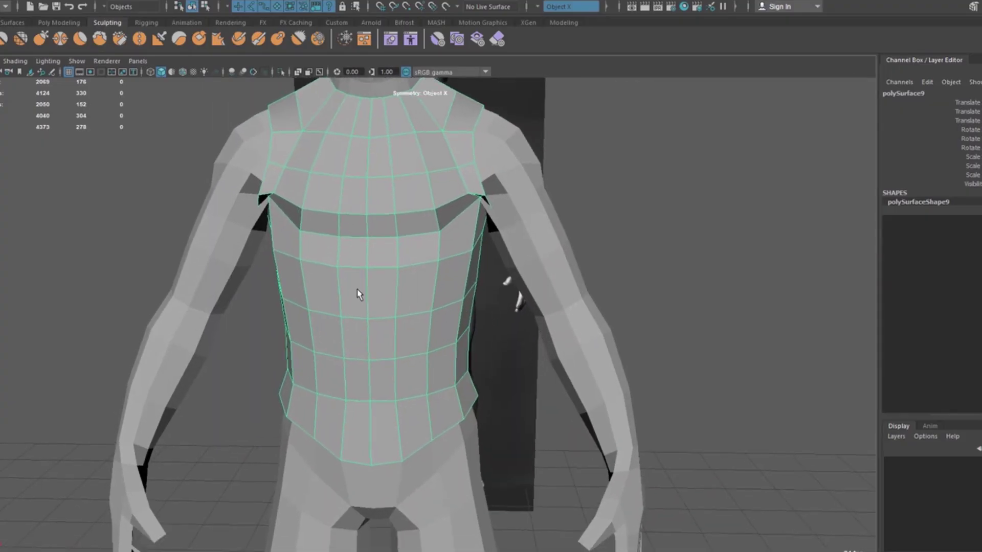
{"action": "right_click", "coordinate": [354, 196]}
{"action": "left_click", "coordinate": [354, 226]}
{"action": "key", "text": "alt+Tab"}
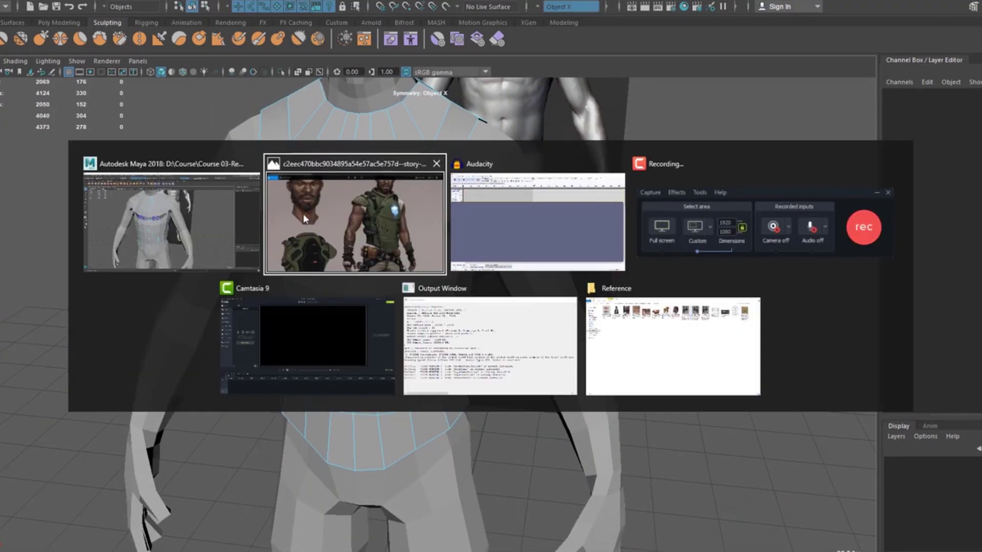
{"action": "key", "text": "alt+Tab"}
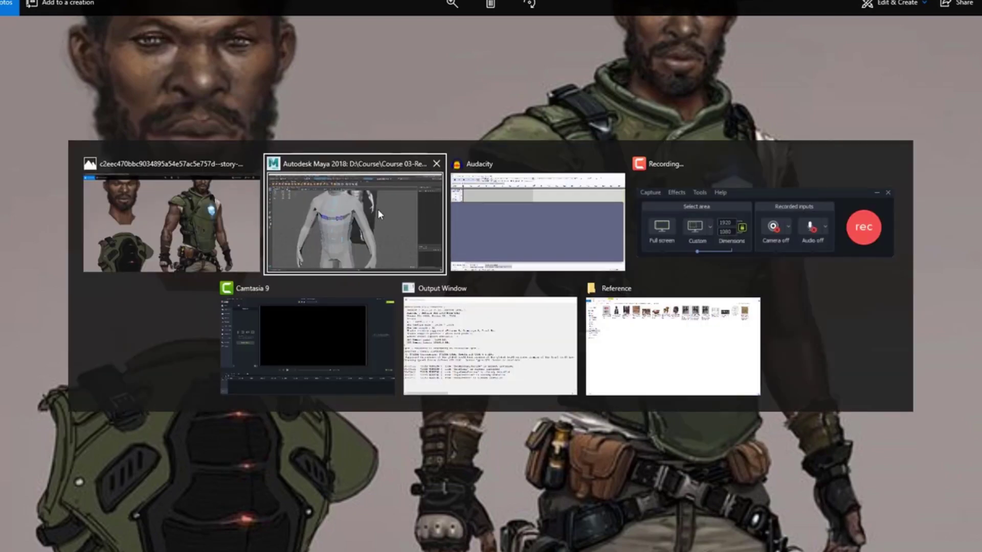
{"action": "left_click", "coordinate": [378, 205]}
- Duplicate the vest mesh with Ctrl+D, hide the copy, and reselect the original vest
{"action": "left_click", "coordinate": [378, 212]}
{"action": "key", "text": "w"}
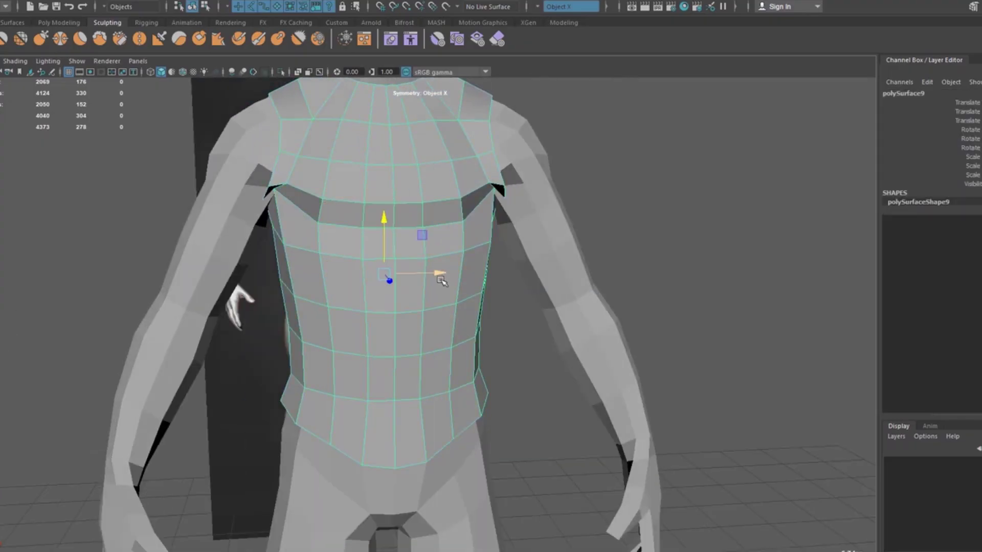
{"action": "key", "text": "ctrl+d"}
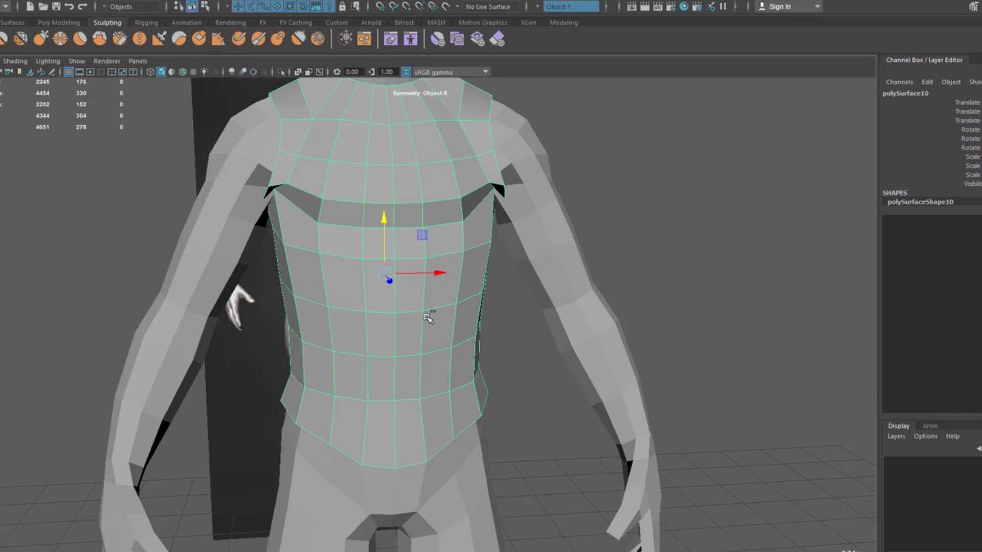
{"action": "left_click_drag", "start_coordinate": [439, 292], "coordinate": [389, 292], "text": "alt"}
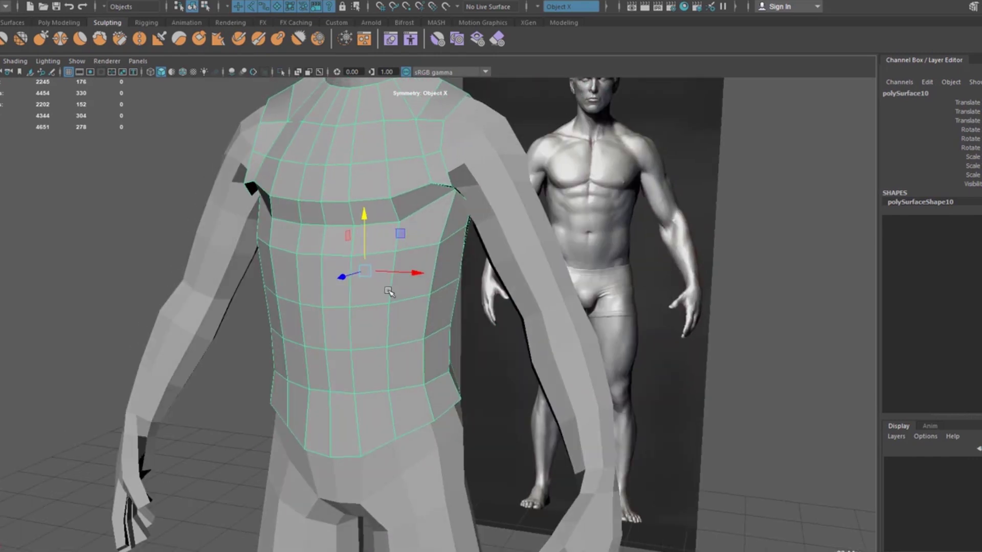
{"action": "key", "text": "ctrl+h"}
{"action": "left_click", "coordinate": [389, 281]}
- Orbit around the torso with the scale tool active, then clear the selection
{"action": "key", "text": "r"}
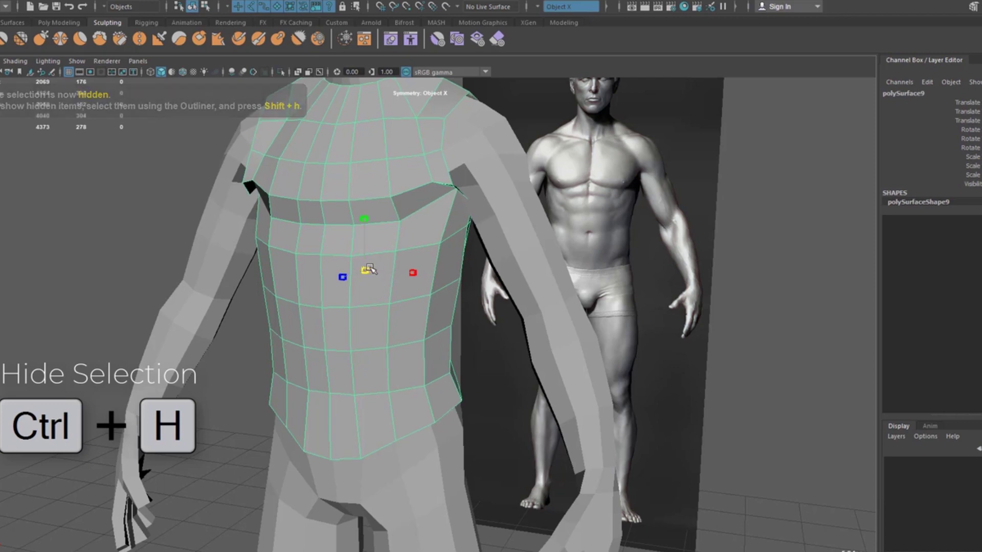
{"action": "left_click_drag", "start_coordinate": [367, 270], "coordinate": [516, 271], "text": "alt"}
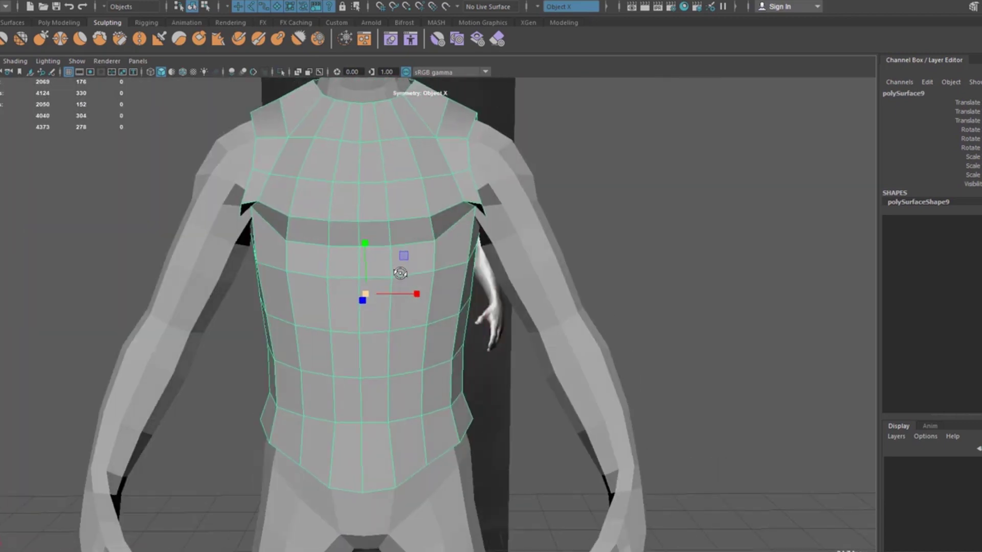
{"action": "left_click", "coordinate": [625, 404]}
{"action": "left_click_drag", "start_coordinate": [624, 403], "coordinate": [649, 404], "text": "alt"}
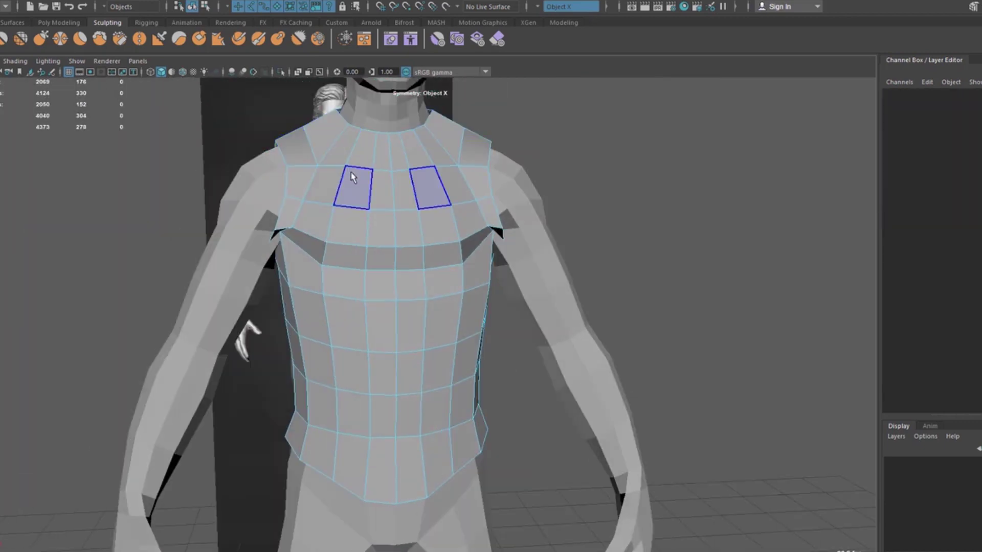
{"action": "key", "text": "alt+Tab"}
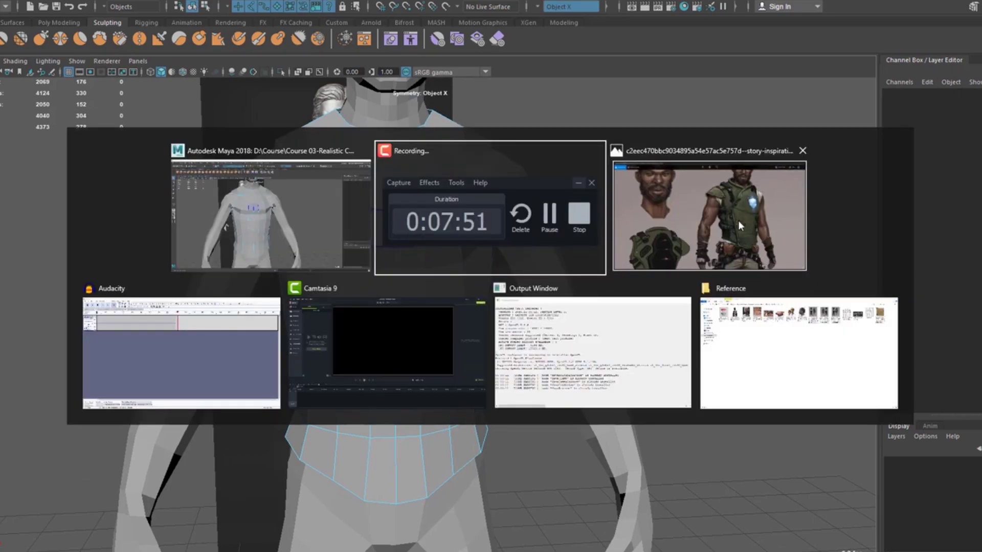
- Review the armored vest concept art in Photos and return to Maya
{"action": "left_click", "coordinate": [738, 219]}
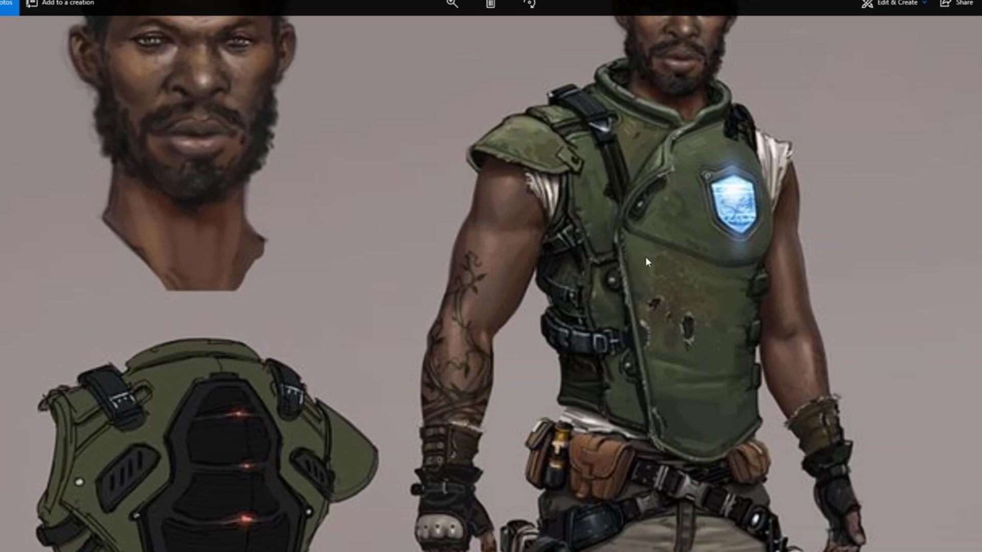
{"action": "key", "text": "alt+Tab"}
{"action": "left_click", "coordinate": [383, 191]}
- Select the centre upper chest faces, step the selection down and back up, then deselect
{"action": "left_click", "coordinate": [379, 149]}
{"action": "key", "text": "Down"}
{"action": "key", "text": "Down"}
{"action": "key", "text": "Down"}
{"action": "key", "text": "Up"}
{"action": "key", "text": "Up"}
{"action": "left_click", "coordinate": [252, 164]}
- Set selection Symmetry to Off in the Select Tool settings
{"action": "key", "text": "ctrl+shift+t"}
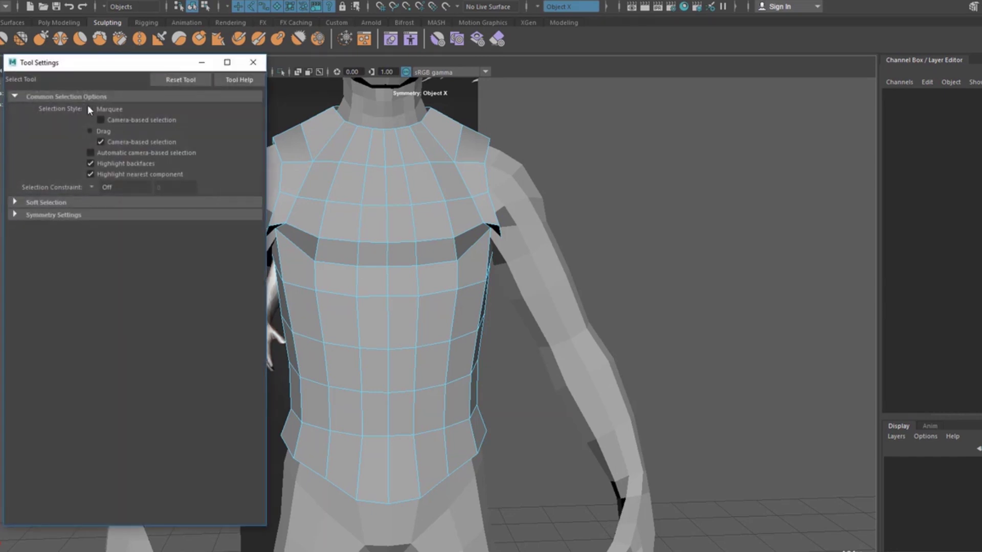
{"action": "left_click", "coordinate": [48, 205]}
{"action": "left_click", "coordinate": [37, 216]}
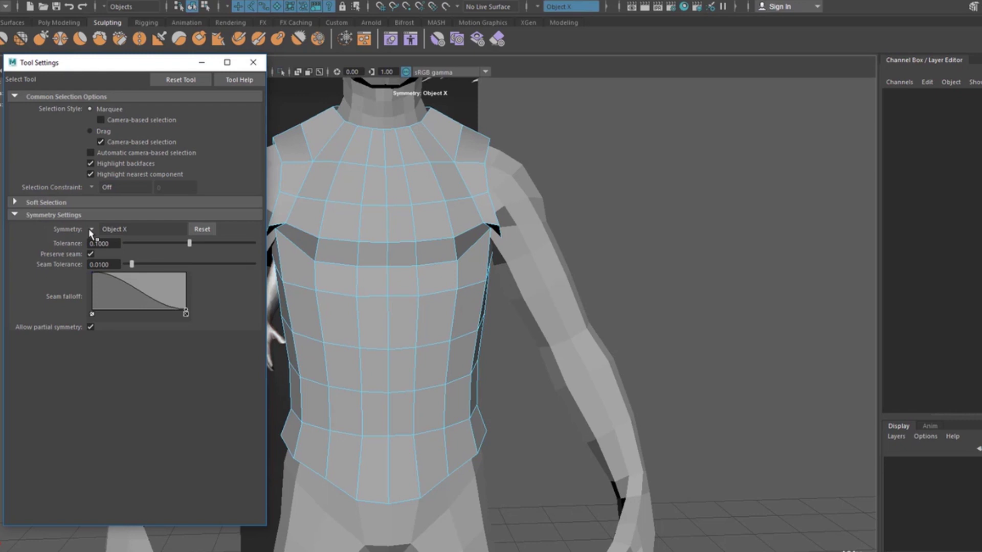
{"action": "left_click", "coordinate": [105, 229]}
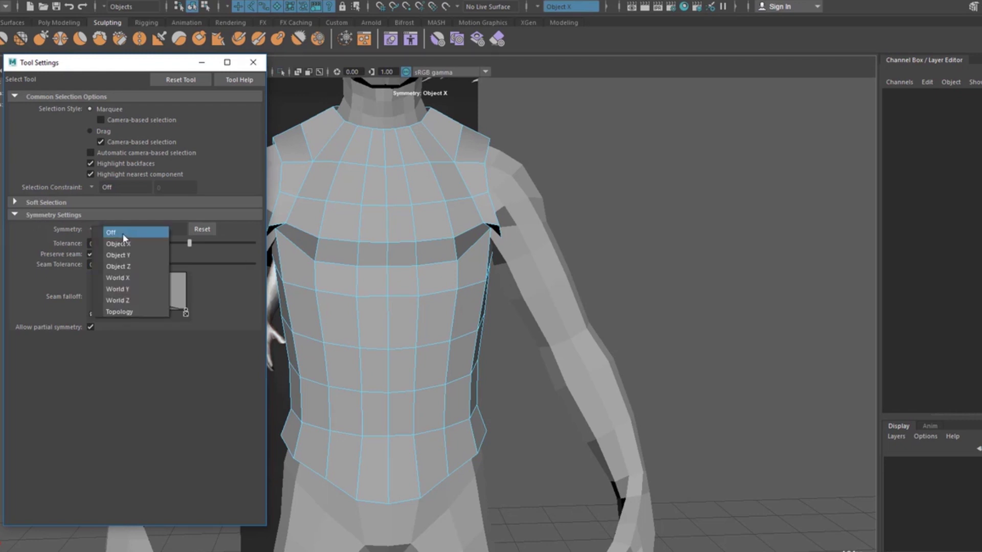
{"action": "left_click", "coordinate": [112, 233]}
{"action": "left_click", "coordinate": [253, 63]}
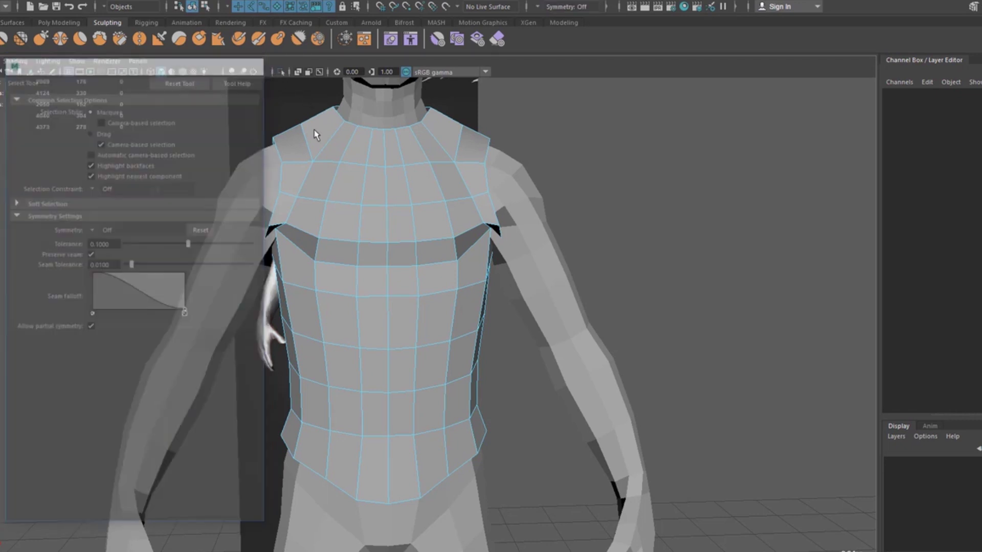
- Select the centre face column from neck to waist and delete it
{"action": "left_click", "coordinate": [392, 151]}
{"action": "double_click", "coordinate": [404, 467], "text": "shift"}
{"action": "key", "text": "Delete"}
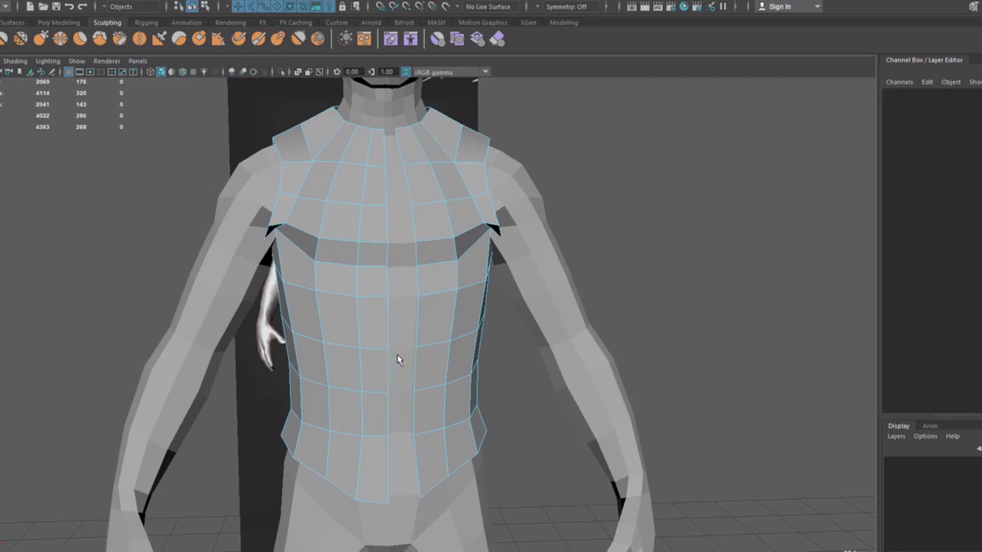
- Multi-Cut a new vertical edge from the neck down to the waist
{"action": "left_click_drag", "start_coordinate": [401, 358], "coordinate": [384, 344], "text": "alt"}
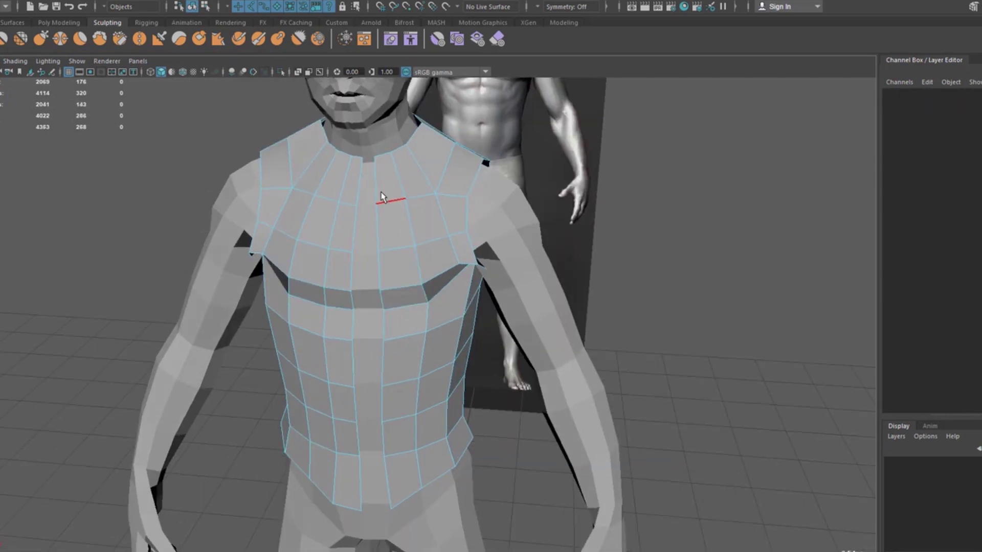
{"action": "left_click", "coordinate": [375, 157]}
{"action": "left_click", "coordinate": [384, 498]}
{"action": "key", "text": "Return"}
- Extrude the front edges and pull them outward into an overlapping seam strip
{"action": "mouse_move", "coordinate": [394, 416]}
{"action": "left_mouse_down", "text": "alt"}
{"action": "mouse_move", "coordinate": [326, 357]}
{"action": "mouse_move", "coordinate": [377, 350]}
{"action": "left_mouse_up", "text": "alt"}
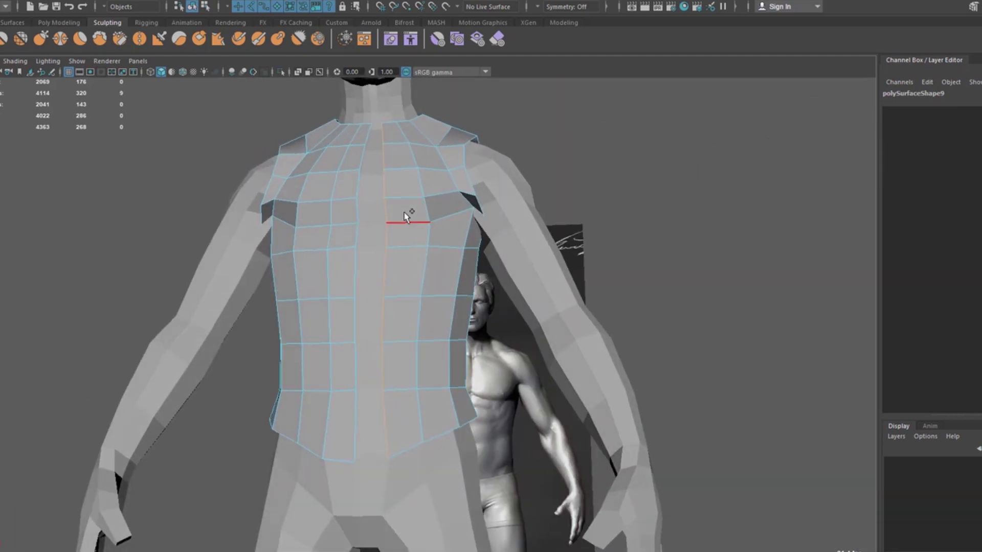
{"action": "key", "text": "ctrl+e"}
{"action": "left_click_drag", "start_coordinate": [467, 191], "coordinate": [394, 238], "text": "alt"}
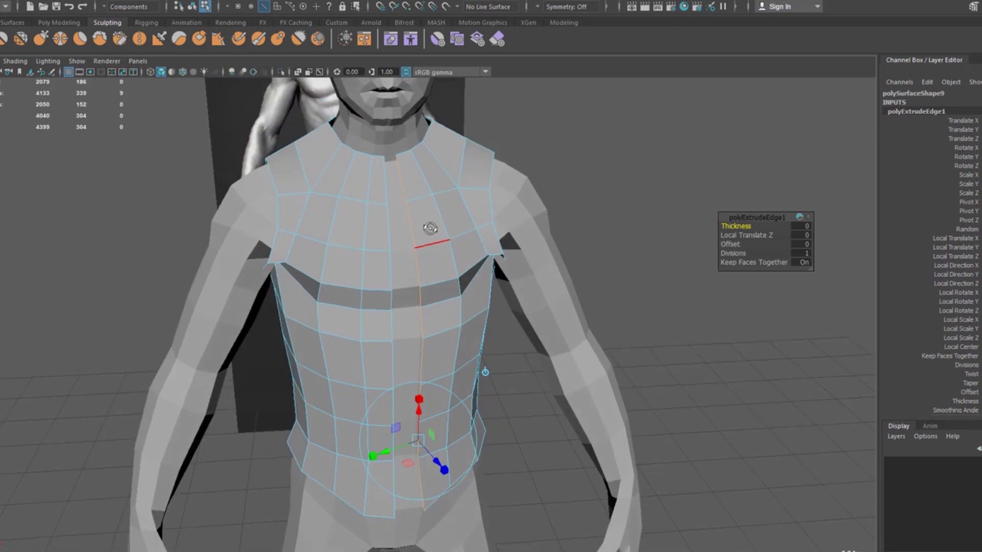
{"action": "mouse_move", "coordinate": [331, 446]}
{"action": "left_mouse_down"}
{"action": "mouse_move", "coordinate": [271, 450]}
{"action": "mouse_move", "coordinate": [526, 345]}
{"action": "mouse_move", "coordinate": [511, 348]}
{"action": "left_mouse_up"}
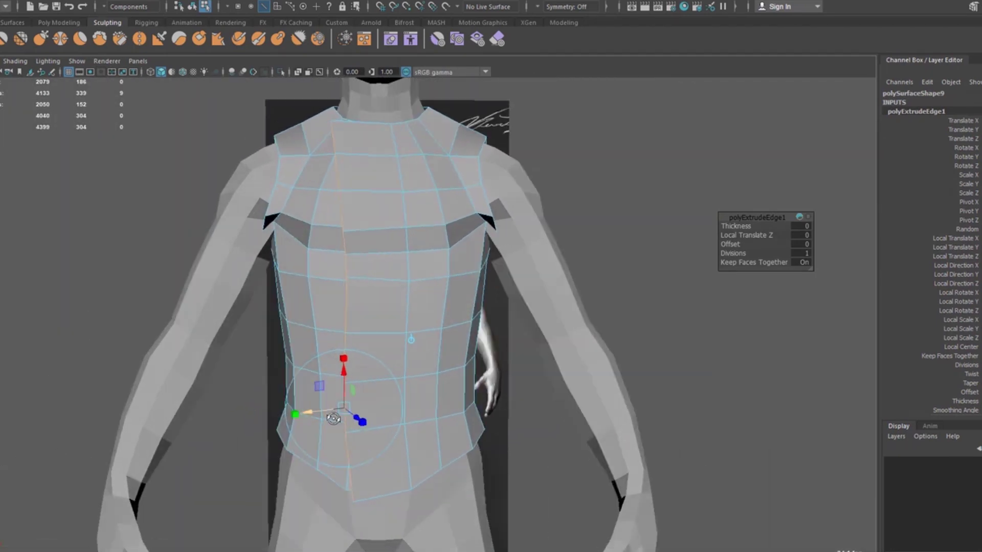
{"action": "scroll", "coordinate": [401, 246], "scroll_direction": "up", "scroll_amount": 5}
{"action": "scroll", "coordinate": [386, 144], "scroll_direction": "up", "scroll_amount": 2}
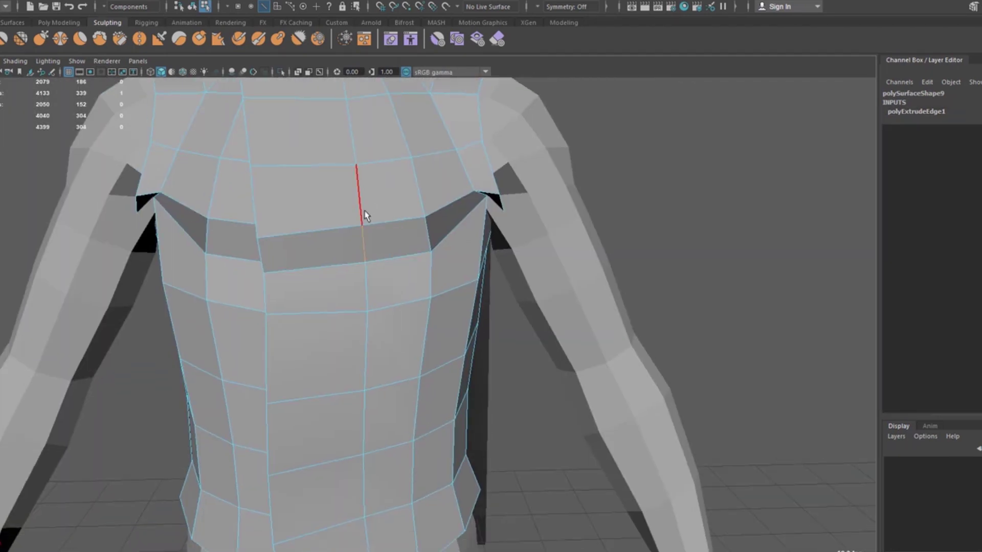
- Slide the vertical seam edge loop slightly right with the Slide Edge Tool
{"action": "right_click", "coordinate": [386, 167], "text": "shift"}
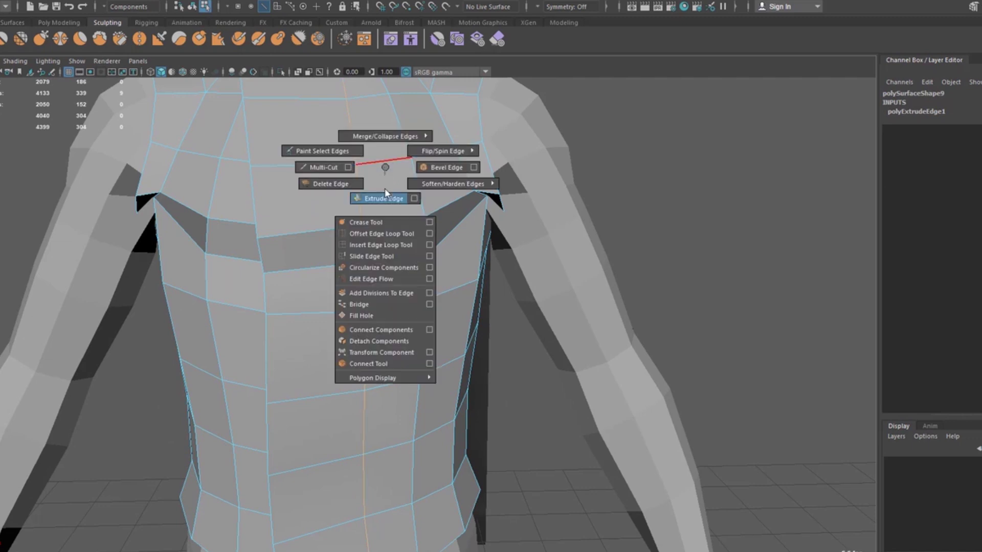
{"action": "left_click", "coordinate": [379, 256]}
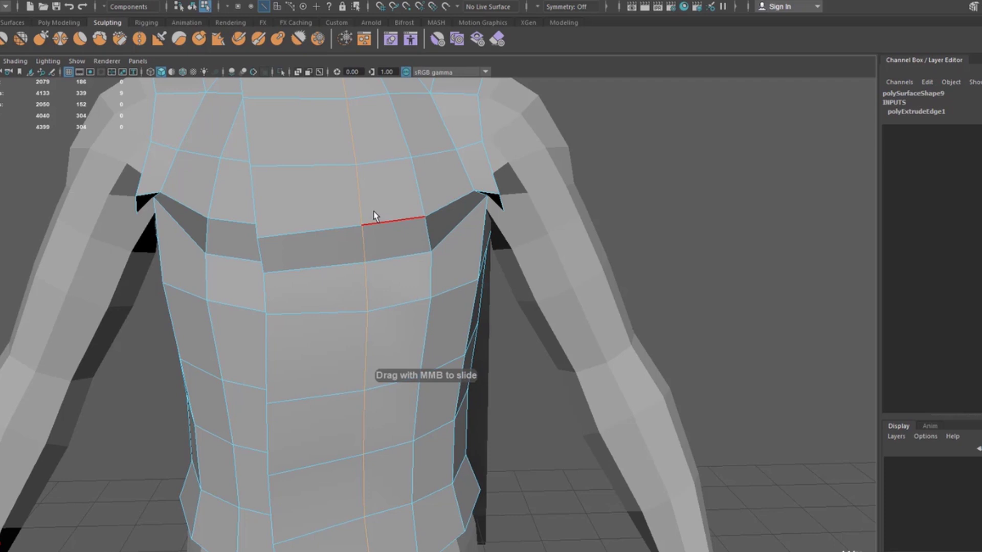
{"action": "middle_click_drag", "start_coordinate": [361, 228], "coordinate": [364, 232]}
- Zoom out and bring the vest concept art to the front in Photos
{"action": "scroll", "coordinate": [400, 250], "scroll_direction": "down", "scroll_amount": 5}
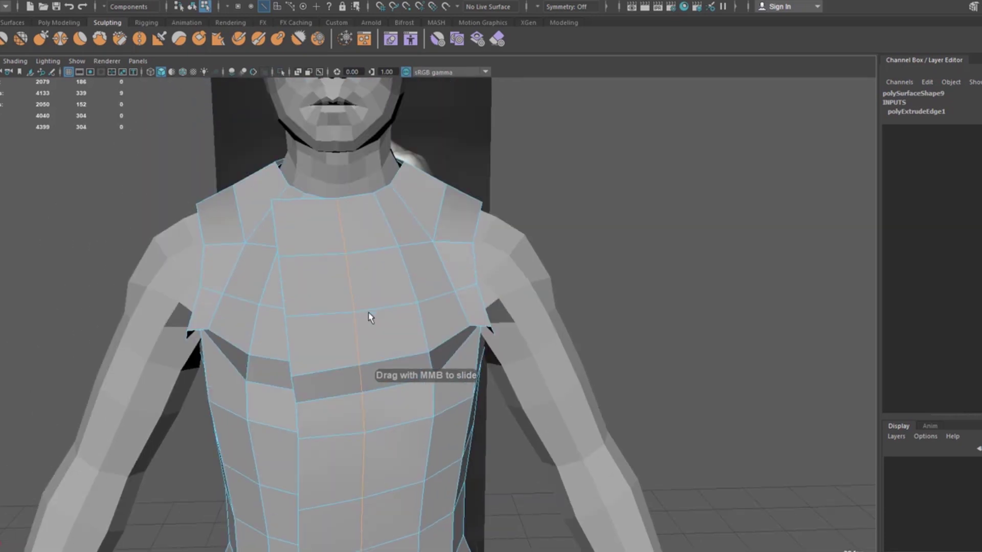
{"action": "key", "text": "alt+Tab"}
{"action": "left_click", "coordinate": [514, 202]}
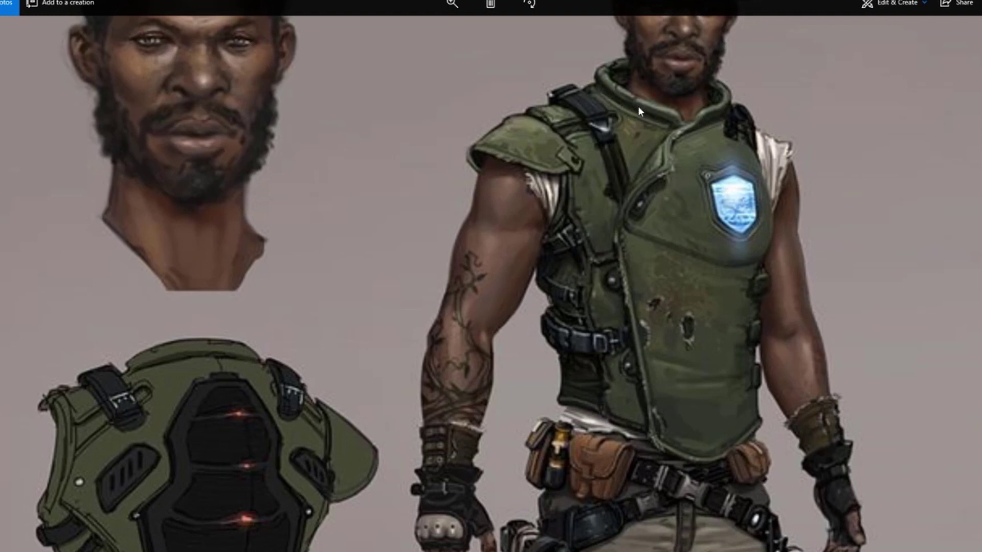
- Switch between the concept art and Maya three times, ending on the Maya vest model
{"action": "key", "text": "alt+Tab"}
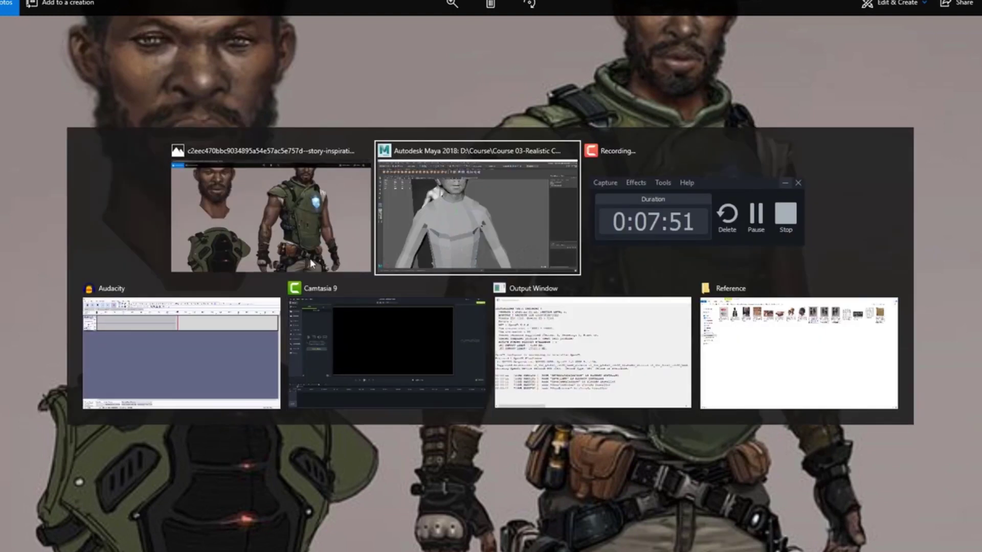
{"action": "left_click", "coordinate": [457, 225]}
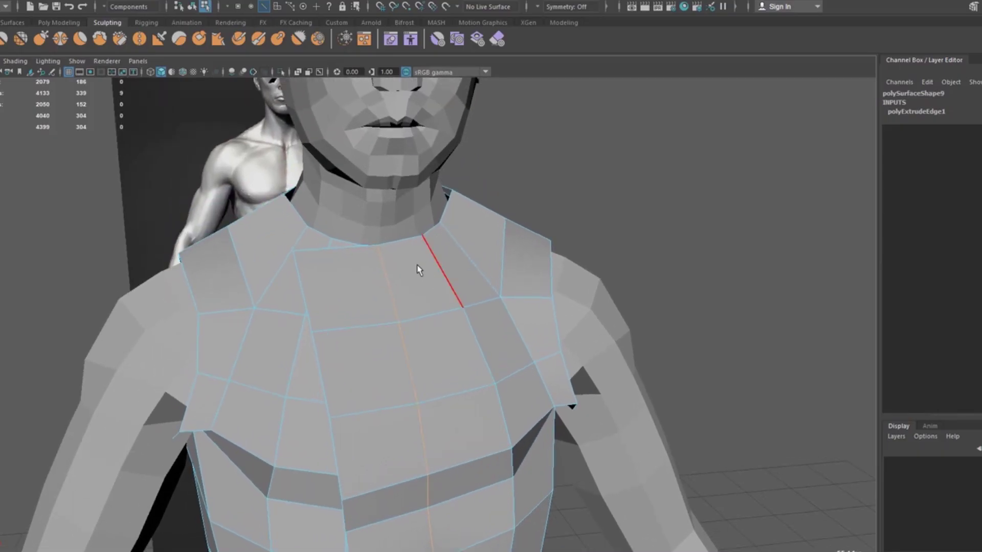
{"action": "key", "text": "alt+Tab"}
{"action": "left_click", "coordinate": [483, 211]}
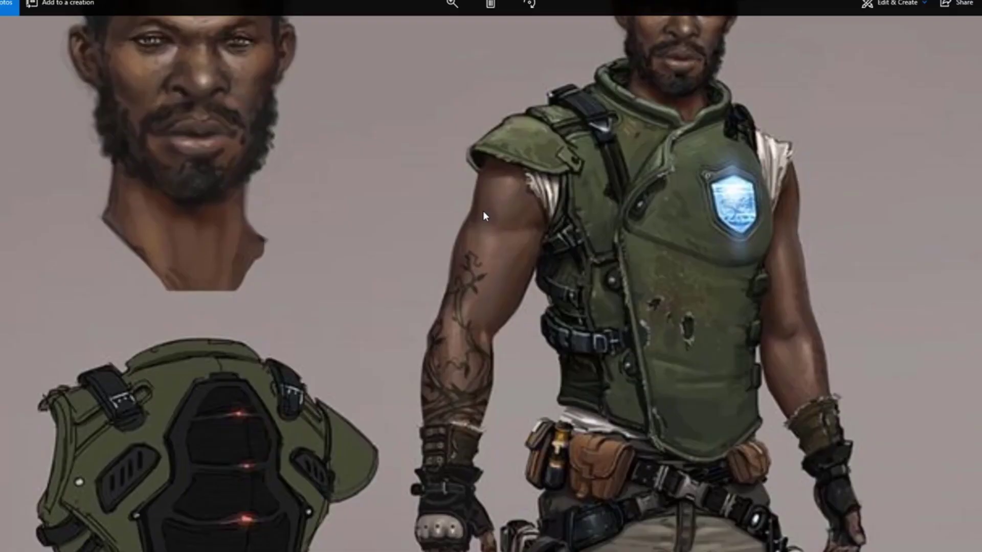
{"action": "key", "text": "alt+Tab"}
{"action": "left_click", "coordinate": [519, 190]}
- Extrude the vest's neck edge ring to start the collar, undoing a stray move
{"action": "mouse_move", "coordinate": [420, 242]}
{"action": "left_mouse_down", "text": "alt"}
{"action": "mouse_move", "coordinate": [458, 333]}
{"action": "mouse_move", "coordinate": [513, 370]}
{"action": "mouse_move", "coordinate": [572, 370]}
{"action": "mouse_move", "coordinate": [537, 370]}
{"action": "left_mouse_up", "text": "alt"}
{"action": "right_click_drag", "start_coordinate": [562, 249], "coordinate": [557, 281], "text": "shift"}
{"action": "mouse_move", "coordinate": [471, 158]}
{"action": "left_mouse_down", "text": "alt"}
{"action": "mouse_move", "coordinate": [459, 159]}
{"action": "mouse_move", "coordinate": [460, 128]}
{"action": "left_mouse_up", "text": "alt"}
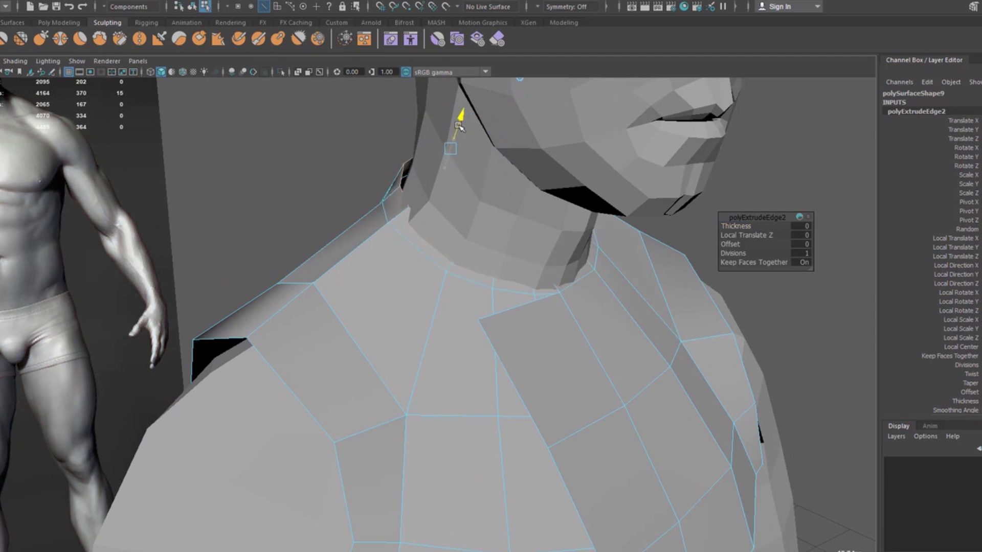
{"action": "key", "text": "ctrl+z"}
- Pull the neck extrusion upward and push it outward into a flared collar
{"action": "left_click_drag", "start_coordinate": [499, 234], "coordinate": [514, 109], "text": "alt"}
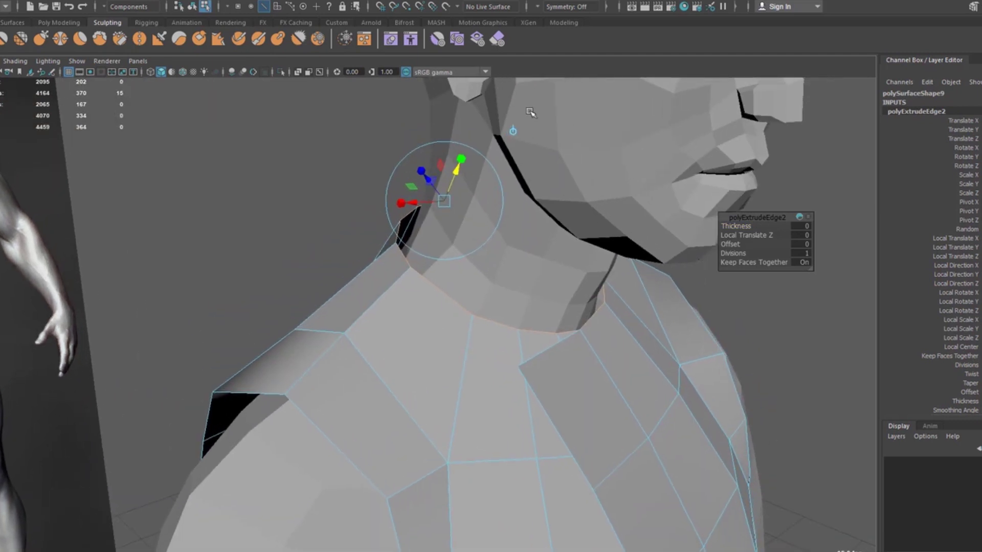
{"action": "left_click_drag", "start_coordinate": [513, 130], "coordinate": [518, 202], "text": "alt"}
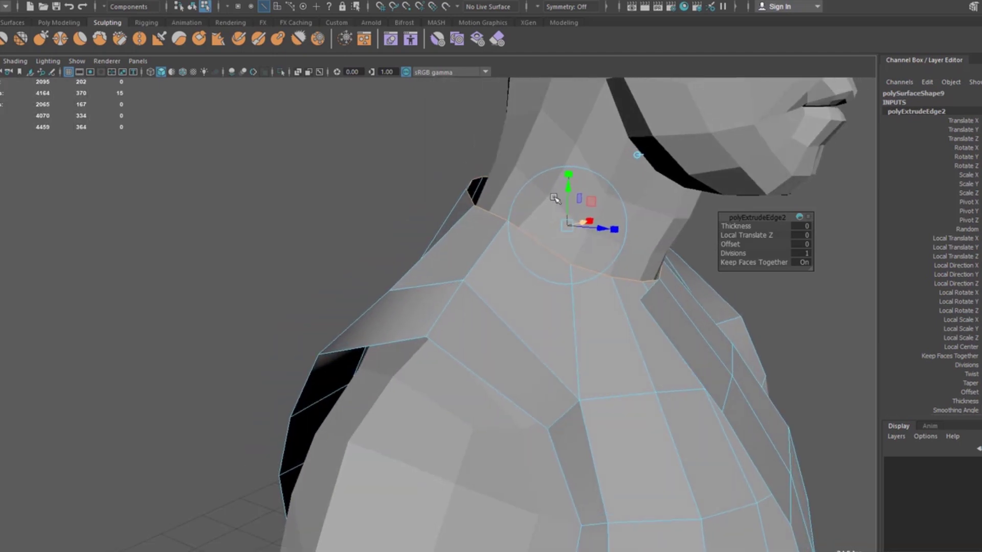
{"action": "mouse_move", "coordinate": [568, 178]}
{"action": "left_mouse_down"}
{"action": "mouse_move", "coordinate": [577, 148]}
{"action": "mouse_move", "coordinate": [457, 283]}
{"action": "left_mouse_up"}
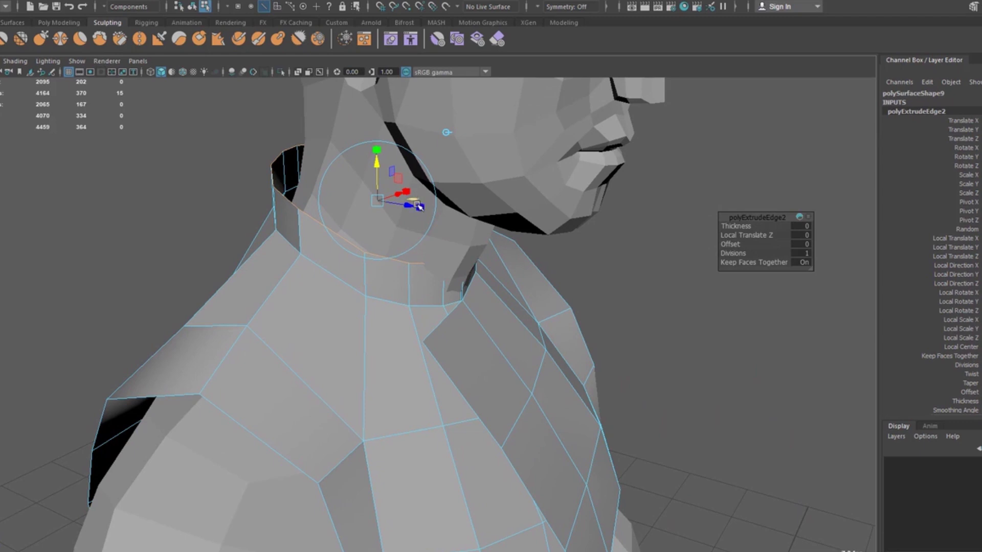
{"action": "mouse_move", "coordinate": [418, 206]}
{"action": "left_mouse_down"}
{"action": "mouse_move", "coordinate": [423, 217]}
{"action": "mouse_move", "coordinate": [427, 207]}
{"action": "mouse_move", "coordinate": [328, 235]}
{"action": "left_mouse_up"}
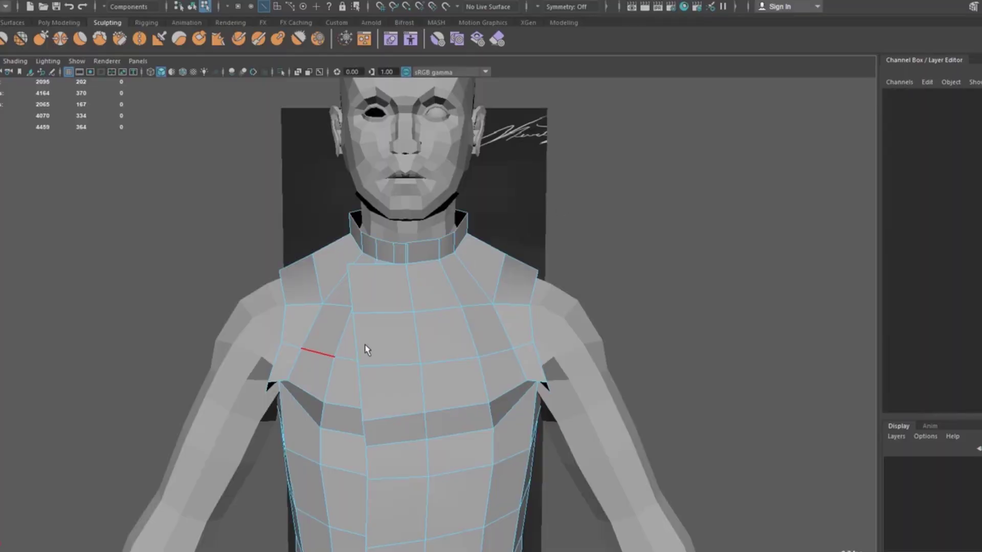
{"action": "left_click_drag", "start_coordinate": [367, 350], "coordinate": [391, 280], "text": "alt"}
{"action": "key", "text": "alt+Tab"}
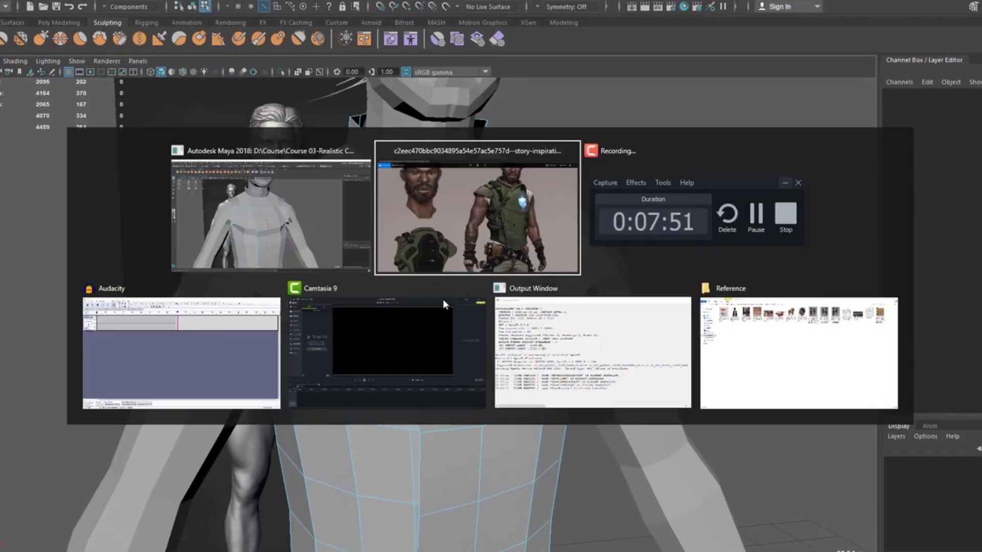
- Switch to vertex mode and pull a shoulder vertex downward
{"action": "key", "text": "alt+Tab"}
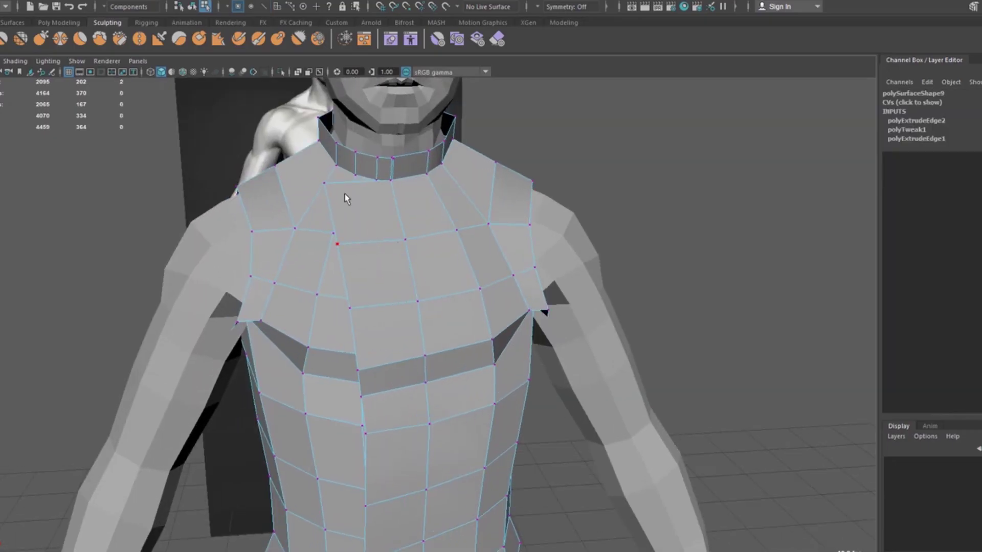
{"action": "left_click", "coordinate": [324, 182]}
{"action": "mouse_move", "coordinate": [323, 182]}
{"action": "left_mouse_down", "text": "alt"}
{"action": "mouse_move", "coordinate": [395, 247]}
{"action": "mouse_move", "coordinate": [491, 203]}
{"action": "left_mouse_up", "text": "alt"}
{"action": "right_click", "coordinate": [398, 225]}
{"action": "mouse_move", "coordinate": [405, 216]}
{"action": "left_mouse_down"}
{"action": "mouse_move", "coordinate": [417, 241]}
{"action": "mouse_move", "coordinate": [426, 237]}
{"action": "left_mouse_up"}
- Recheck the concept art and zoom in on the shoulder beside the collar
{"action": "key", "text": "alt+Tab"}
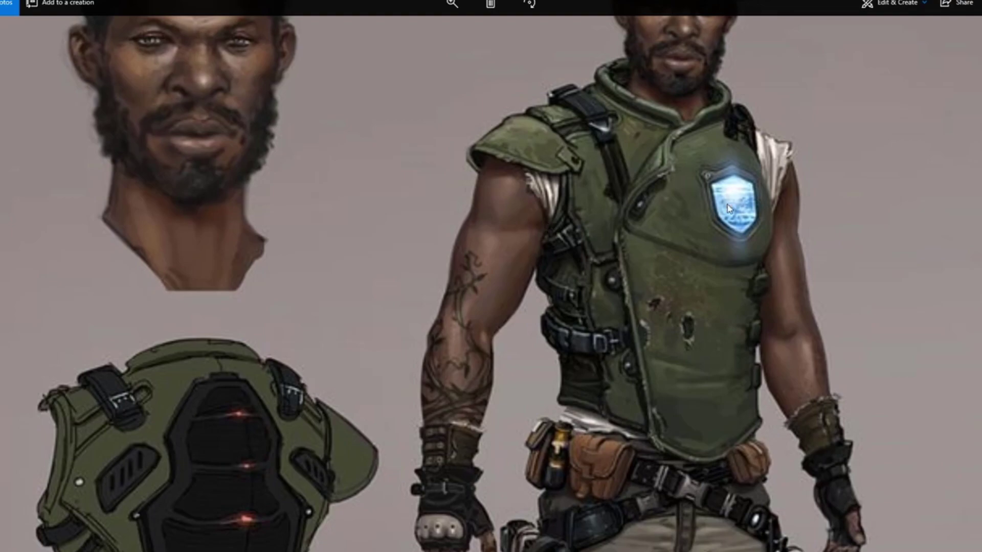
{"action": "key", "text": "alt+Tab"}
{"action": "mouse_move", "coordinate": [427, 268]}
{"action": "left_mouse_down", "text": "alt"}
{"action": "mouse_move", "coordinate": [526, 220]}
{"action": "mouse_move", "coordinate": [585, 213]}
{"action": "mouse_move", "coordinate": [596, 247]}
{"action": "mouse_move", "coordinate": [444, 188]}
{"action": "mouse_move", "coordinate": [533, 176]}
{"action": "mouse_move", "coordinate": [584, 187]}
{"action": "mouse_move", "coordinate": [445, 213]}
{"action": "mouse_move", "coordinate": [519, 245]}
{"action": "mouse_move", "coordinate": [583, 225]}
{"action": "mouse_move", "coordinate": [634, 251]}
{"action": "mouse_move", "coordinate": [508, 312]}
{"action": "mouse_move", "coordinate": [461, 246]}
{"action": "left_mouse_up", "text": "alt"}
{"action": "scroll", "coordinate": [492, 235], "scroll_direction": "up", "scroll_amount": 3}
{"action": "scroll", "coordinate": [633, 251], "scroll_direction": "down", "scroll_amount": 2}
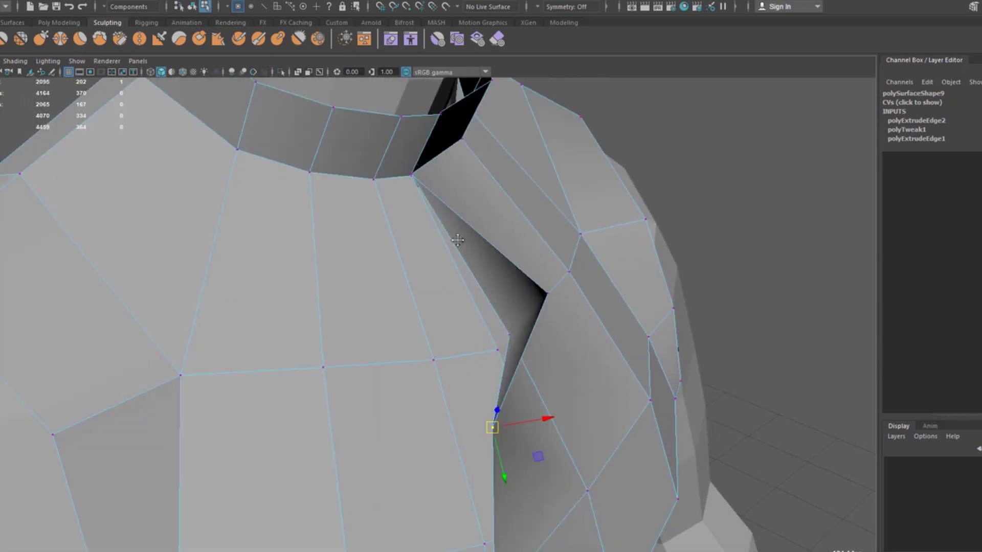
{"action": "scroll", "coordinate": [424, 250], "scroll_direction": "up", "scroll_amount": 3}
- Try sliding a neck-shoulder seam vertex in depth, then undo it and clear the selection
{"action": "left_click", "coordinate": [409, 223]}
{"action": "left_click_drag", "start_coordinate": [409, 223], "coordinate": [453, 241], "text": "alt"}
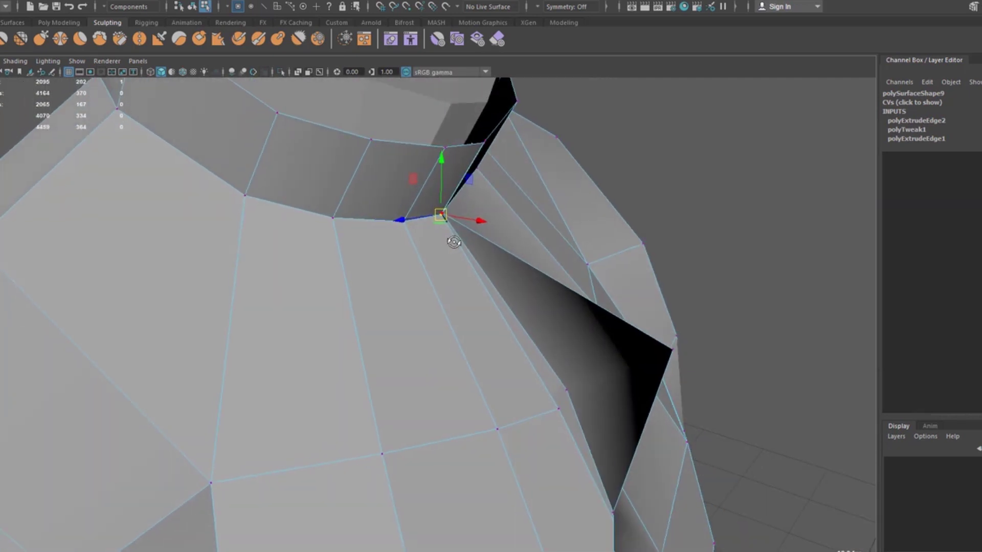
{"action": "right_click_drag", "start_coordinate": [487, 219], "coordinate": [460, 250]}
{"action": "left_click_drag", "start_coordinate": [493, 233], "coordinate": [535, 240]}
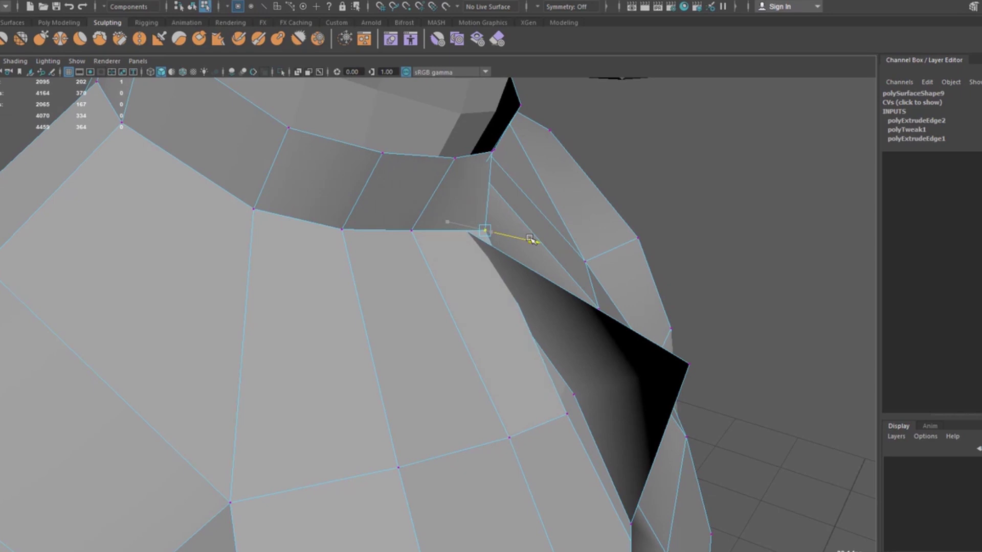
{"action": "key", "text": "ctrl+z"}
{"action": "mouse_move", "coordinate": [483, 264]}
{"action": "left_mouse_down", "text": "alt"}
{"action": "mouse_move", "coordinate": [455, 300]}
{"action": "mouse_move", "coordinate": [477, 300]}
{"action": "mouse_move", "coordinate": [427, 302]}
{"action": "mouse_move", "coordinate": [434, 233]}
{"action": "mouse_move", "coordinate": [445, 220]}
{"action": "mouse_move", "coordinate": [439, 202]}
{"action": "left_mouse_up", "text": "alt"}
{"action": "left_click", "coordinate": [682, 87]}
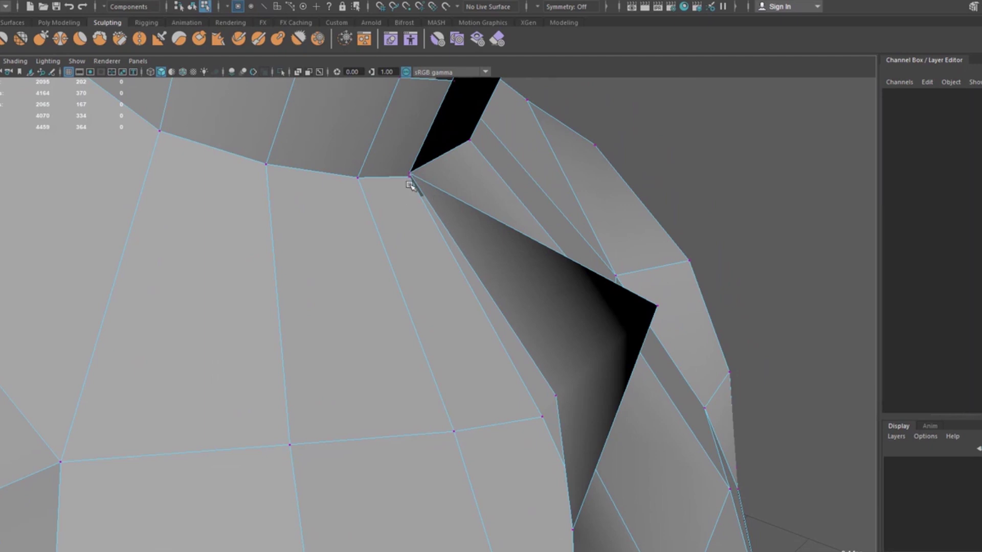
- Slide the collar corner vertex to close the gap at the shoulder
{"action": "mouse_move", "coordinate": [383, 172]}
{"action": "left_mouse_down", "text": "alt"}
{"action": "mouse_move", "coordinate": [428, 248]}
{"action": "mouse_move", "coordinate": [527, 327]}
{"action": "left_mouse_up", "text": "alt"}
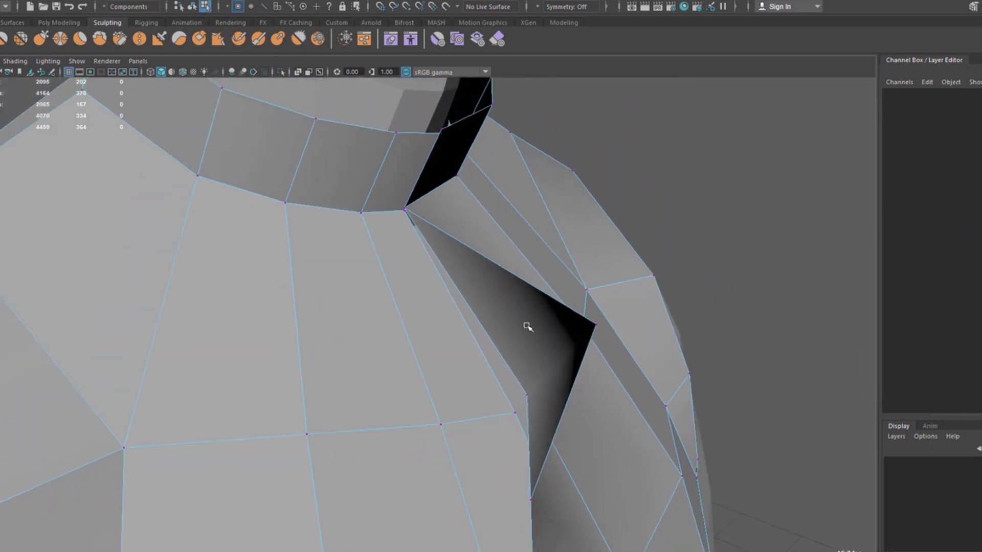
{"action": "left_click", "coordinate": [592, 324]}
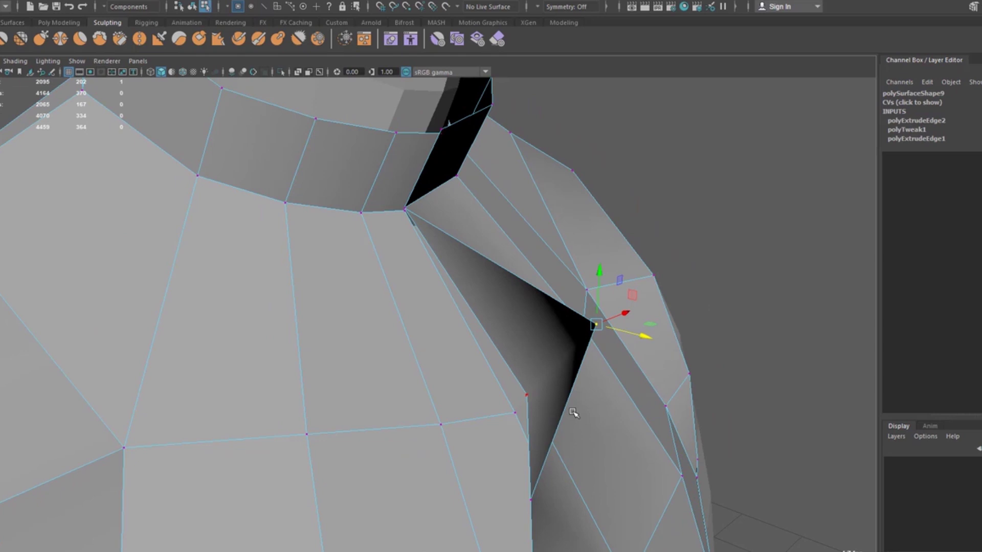
{"action": "key", "text": "shift"}
{"action": "key", "text": "Up"}
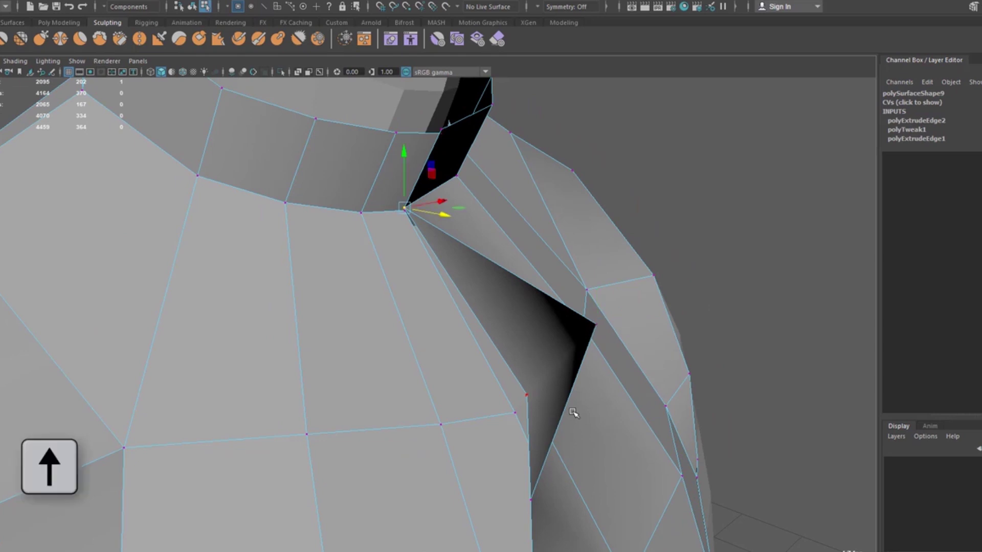
{"action": "key", "text": "Up"}
{"action": "left_click", "coordinate": [596, 325]}
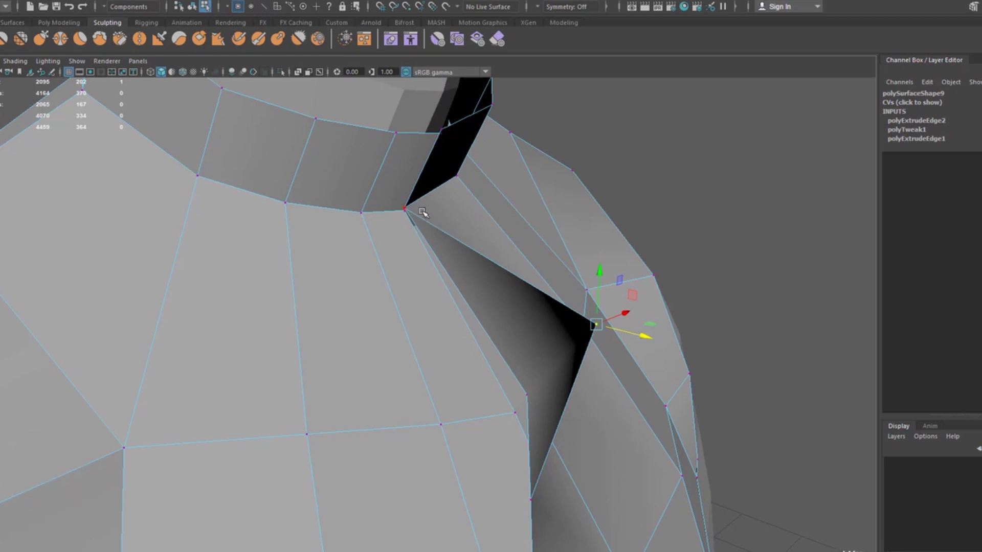
{"action": "key", "text": "Left"}
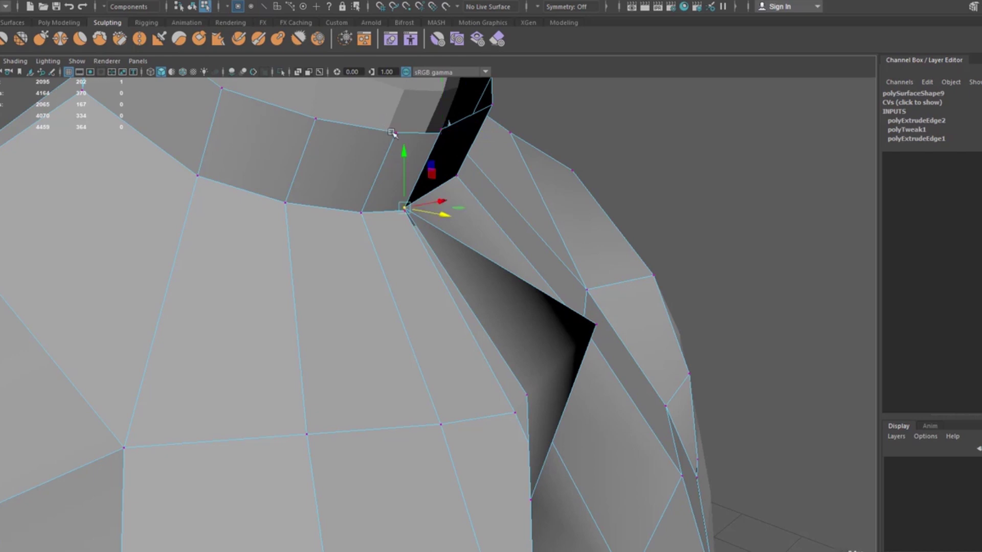
{"action": "mouse_move", "coordinate": [421, 202]}
{"action": "left_mouse_down"}
{"action": "mouse_move", "coordinate": [484, 209]}
{"action": "mouse_move", "coordinate": [405, 223]}
{"action": "mouse_move", "coordinate": [406, 251]}
{"action": "left_mouse_up"}
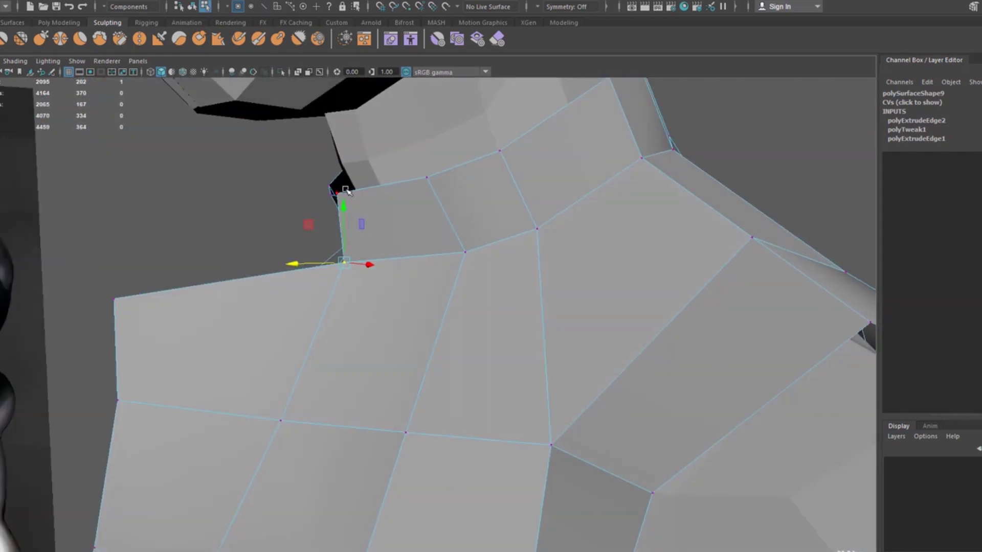
- Move the upper and lower shoulder vertices left to reshape the shoulder face
{"action": "left_click", "coordinate": [346, 191]}
{"action": "left_click_drag", "start_coordinate": [289, 196], "coordinate": [251, 194]}
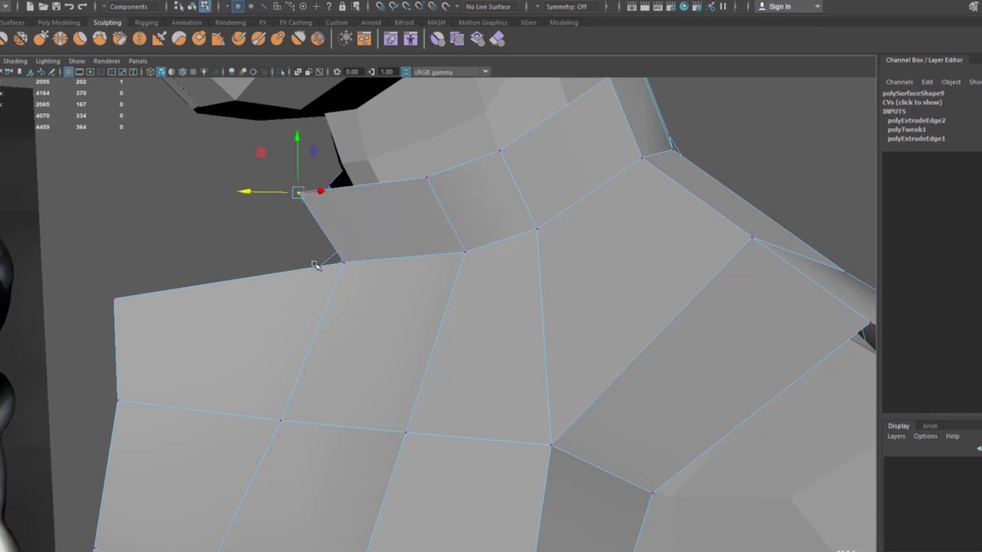
{"action": "left_click", "coordinate": [344, 263]}
{"action": "left_click_drag", "start_coordinate": [317, 264], "coordinate": [276, 265]}
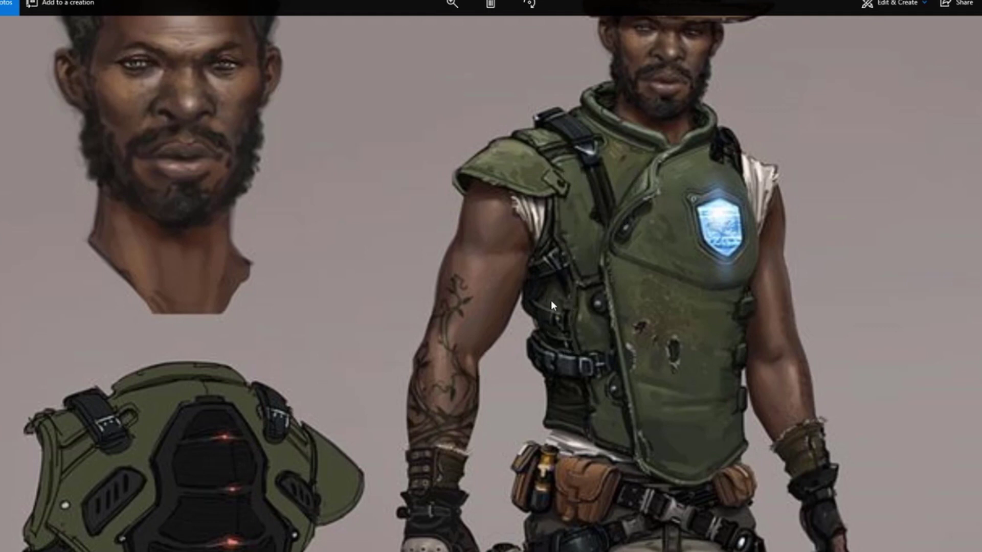
{"action": "key", "text": "alt+Tab"}
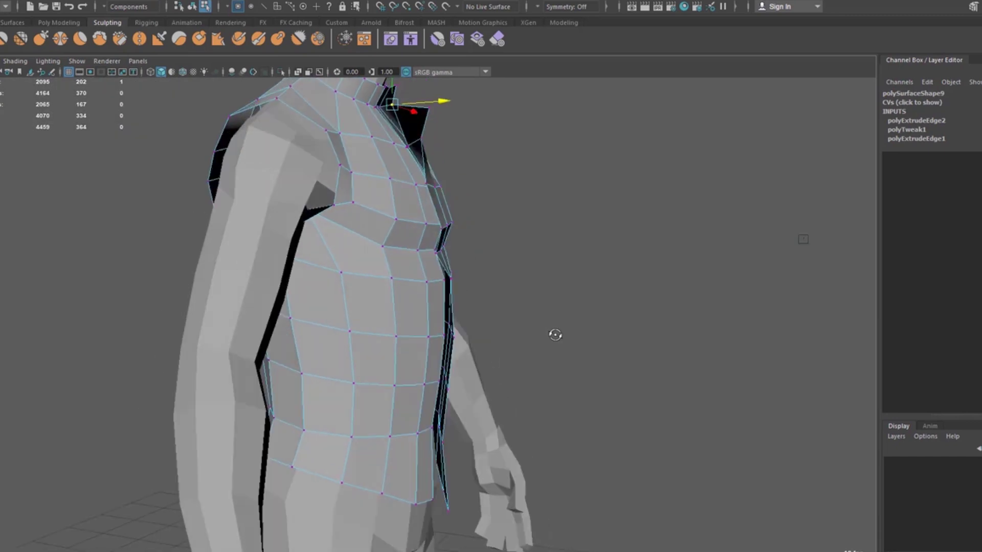
- Select and delete the first vertical side column of faces on the vest
{"action": "mouse_move", "coordinate": [555, 335]}
{"action": "left_mouse_down", "text": "alt"}
{"action": "mouse_move", "coordinate": [643, 334]}
{"action": "mouse_move", "coordinate": [508, 276]}
{"action": "mouse_move", "coordinate": [386, 199]}
{"action": "left_mouse_up", "text": "alt"}
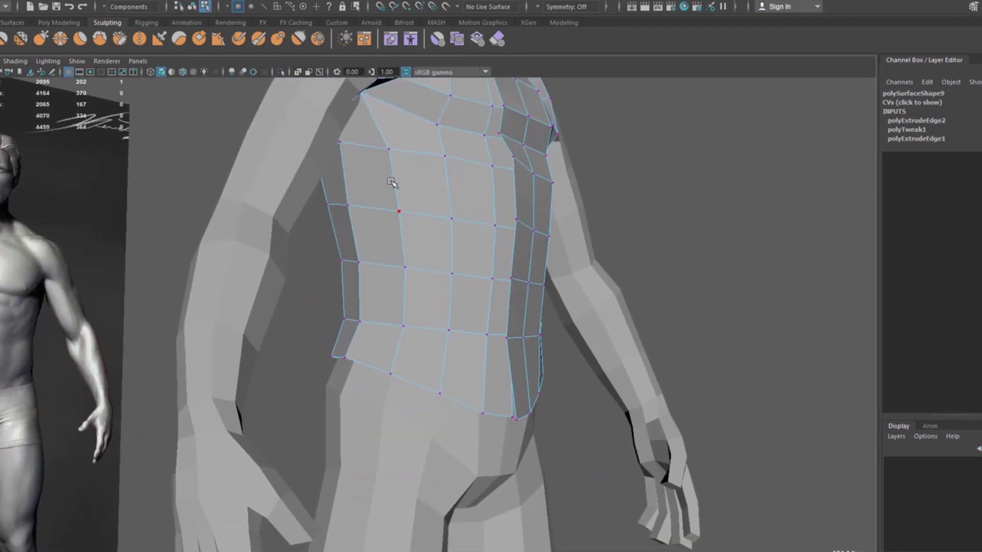
{"action": "right_click_drag", "start_coordinate": [385, 198], "coordinate": [387, 215]}
{"action": "left_click", "coordinate": [364, 125]}
{"action": "double_click", "coordinate": [376, 342], "text": "shift"}
{"action": "mouse_move", "coordinate": [376, 343]}
{"action": "left_mouse_down", "text": "alt"}
{"action": "mouse_move", "coordinate": [350, 289]}
{"action": "mouse_move", "coordinate": [533, 269]}
{"action": "mouse_move", "coordinate": [470, 207]}
{"action": "left_mouse_up", "text": "alt"}
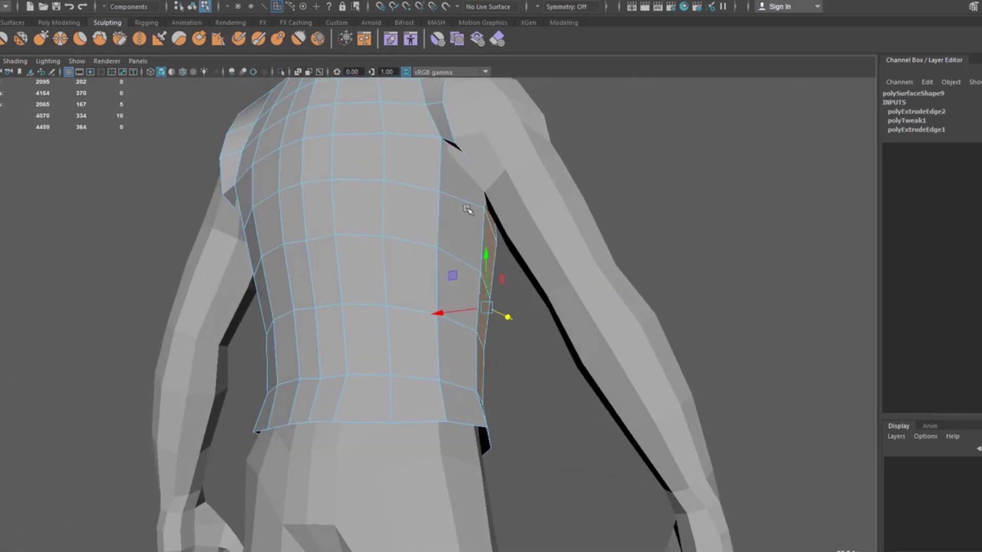
{"action": "left_click", "coordinate": [467, 176], "text": "shift"}
{"action": "double_click", "coordinate": [469, 228], "text": "shift"}
{"action": "key", "text": "Delete"}
- Select and delete an 11-face column on the other side, then undo it
{"action": "mouse_move", "coordinate": [534, 280]}
{"action": "left_mouse_down", "text": "alt"}
{"action": "mouse_move", "coordinate": [177, 289]}
{"action": "mouse_move", "coordinate": [428, 245]}
{"action": "mouse_move", "coordinate": [434, 215]}
{"action": "left_mouse_up", "text": "alt"}
{"action": "left_click", "coordinate": [449, 271]}
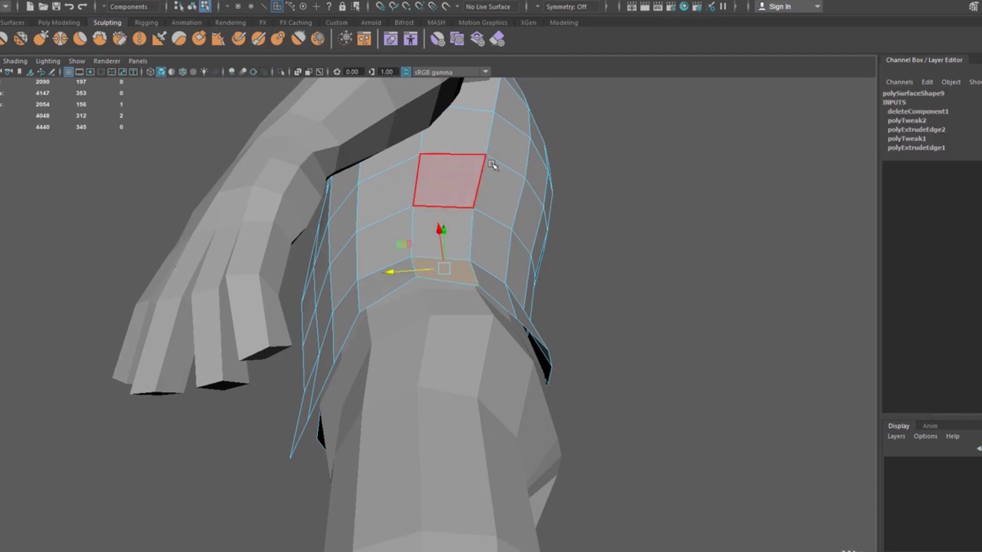
{"action": "left_click_drag", "start_coordinate": [483, 174], "coordinate": [432, 136], "text": "alt"}
{"action": "double_click", "coordinate": [386, 102], "text": "shift"}
{"action": "left_click_drag", "start_coordinate": [386, 102], "coordinate": [518, 318], "text": "alt"}
{"action": "left_click", "coordinate": [576, 376], "text": "shift"}
{"action": "double_click", "coordinate": [571, 312], "text": "shift"}
{"action": "key", "text": "Delete"}
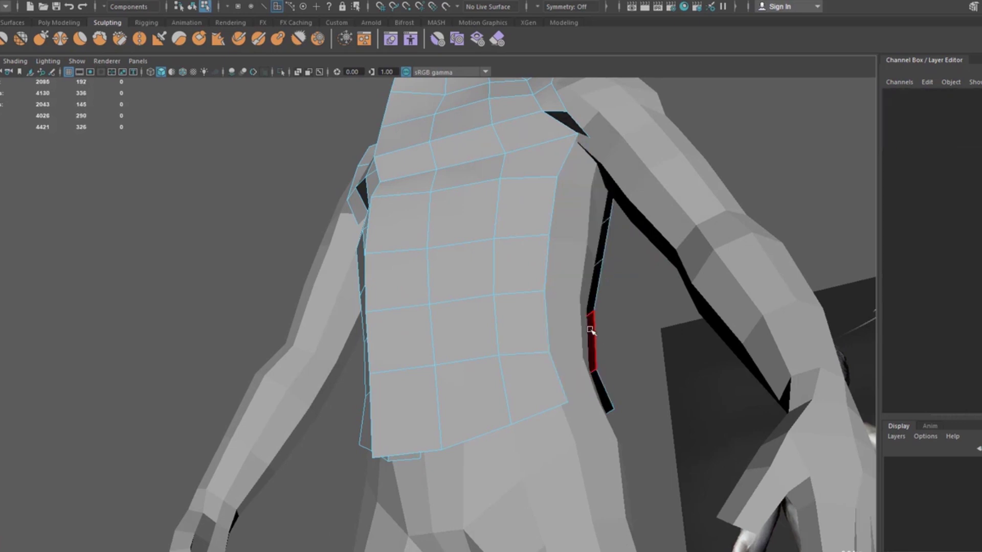
{"action": "left_click_drag", "start_coordinate": [594, 331], "coordinate": [578, 332], "text": "alt"}
{"action": "key", "text": "ctrl+z"}
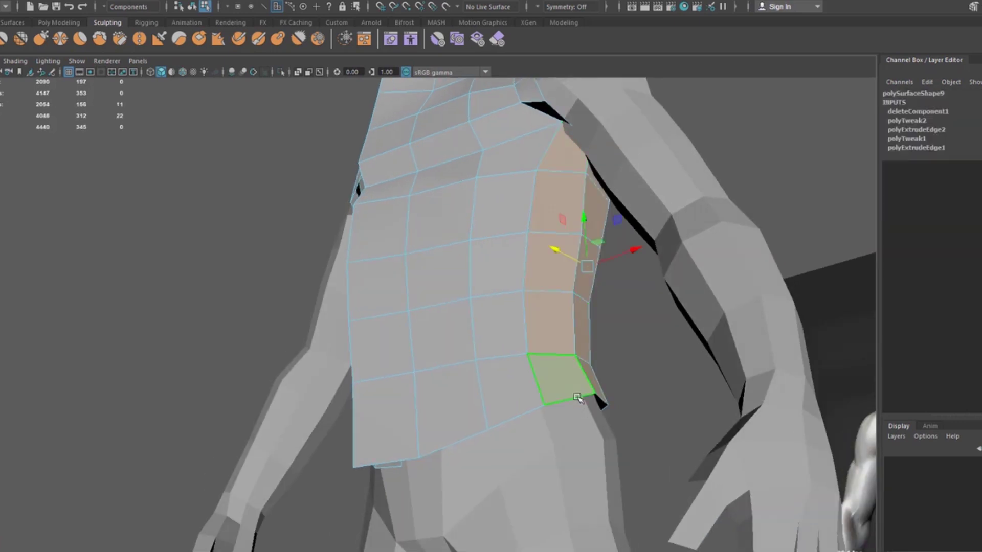
- Reselect the side column plus the adjacent face loop and delete the twelve faces
{"action": "left_click", "coordinate": [563, 381]}
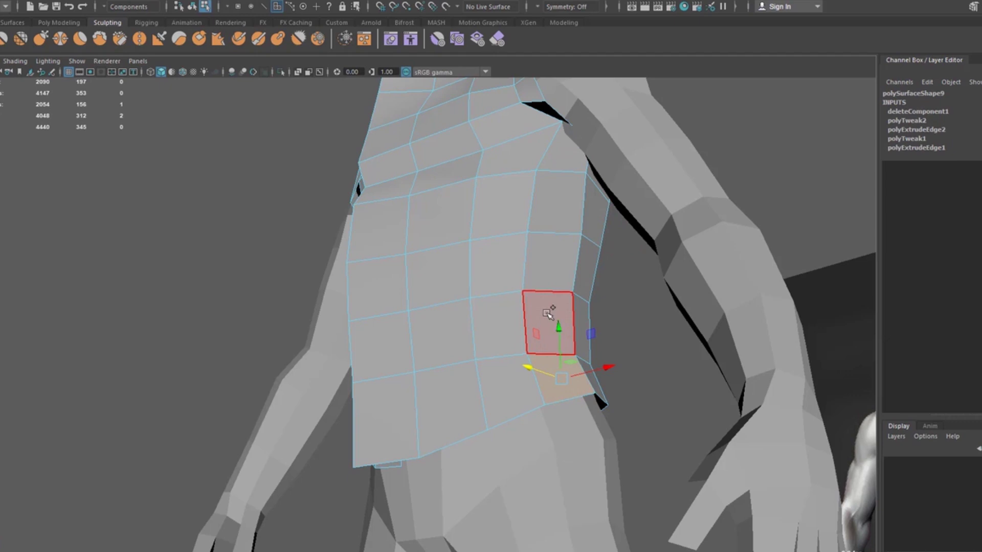
{"action": "double_click", "coordinate": [547, 312]}
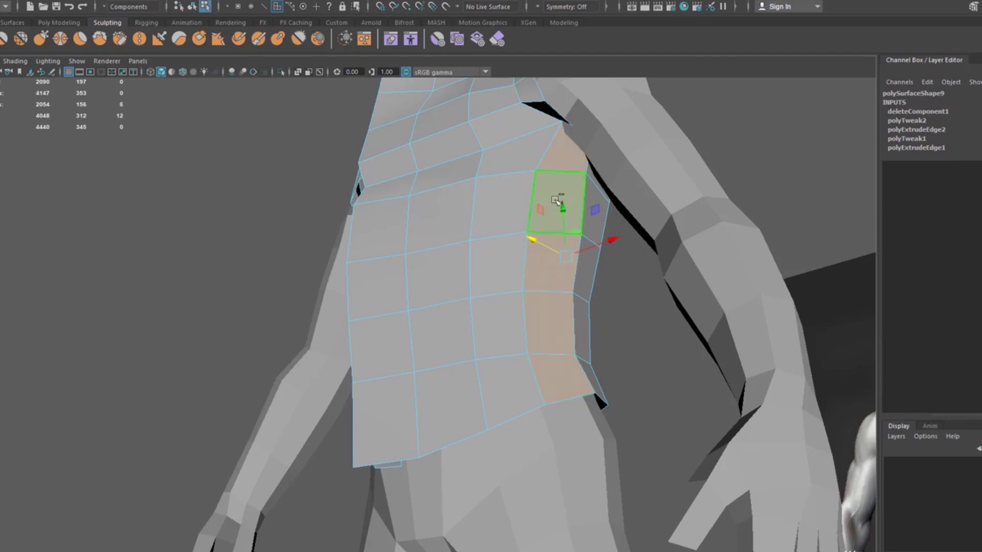
{"action": "left_click_drag", "start_coordinate": [643, 278], "coordinate": [499, 254], "text": "alt"}
{"action": "left_click", "coordinate": [339, 333], "text": "shift"}
{"action": "double_click", "coordinate": [360, 311], "text": "shift"}
{"action": "mouse_move", "coordinate": [361, 306]}
{"action": "left_mouse_down", "text": "alt"}
{"action": "mouse_move", "coordinate": [412, 308]}
{"action": "mouse_move", "coordinate": [447, 335]}
{"action": "mouse_move", "coordinate": [482, 340]}
{"action": "mouse_move", "coordinate": [552, 346]}
{"action": "mouse_move", "coordinate": [627, 335]}
{"action": "left_mouse_up", "text": "alt"}
{"action": "key", "text": "Delete"}
{"action": "scroll", "coordinate": [627, 335], "scroll_direction": "up", "scroll_amount": 2}
{"action": "middle_click_drag", "start_coordinate": [627, 335], "coordinate": [508, 339], "text": "alt"}
{"action": "scroll", "coordinate": [509, 339], "scroll_direction": "down", "scroll_amount": 3}
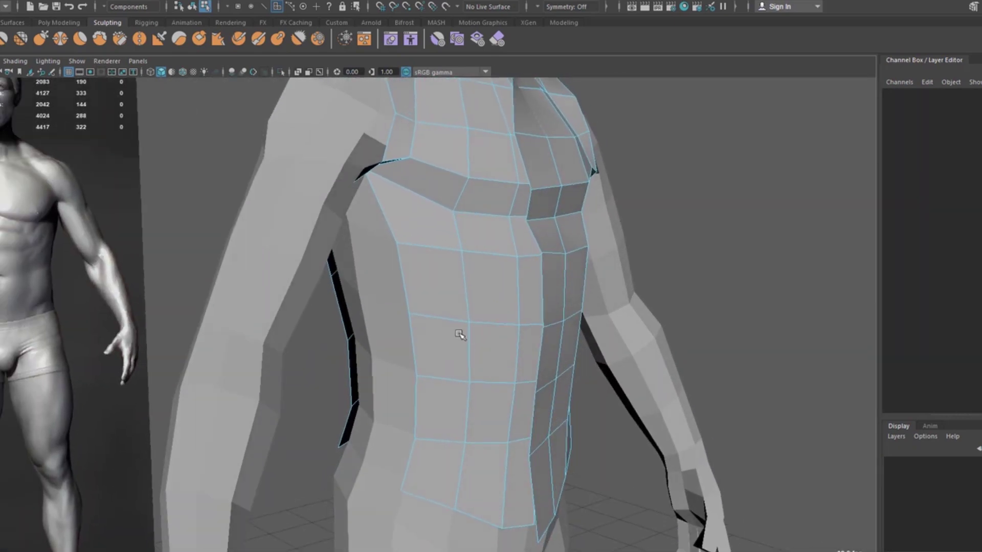